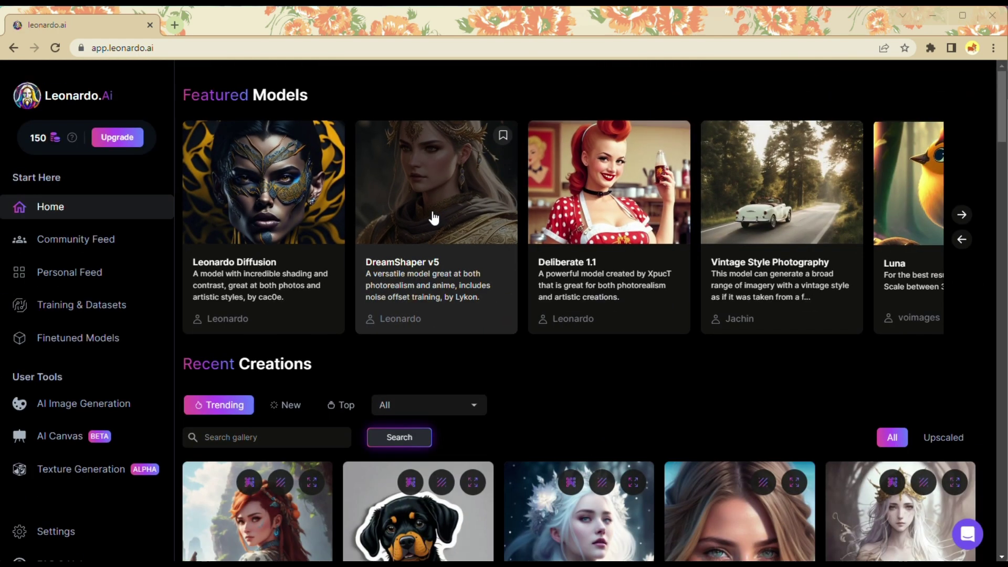
{"action": "scroll", "coordinate": [432, 218], "scroll_direction": "down", "scroll_amount": 4}
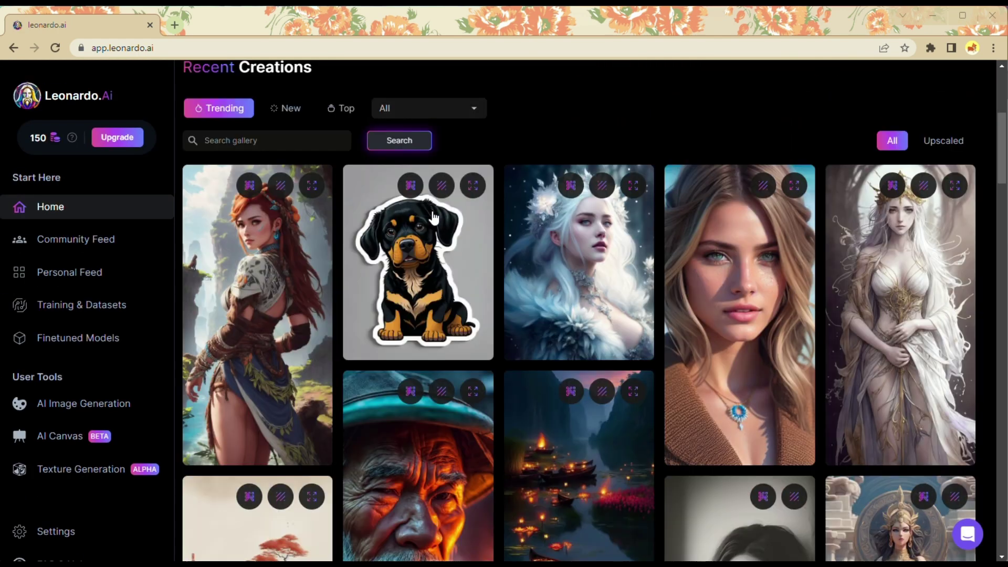
- Glance at the Rottweiler sticker image's details, then page through the Featured Models
{"action": "left_click", "coordinate": [432, 218]}
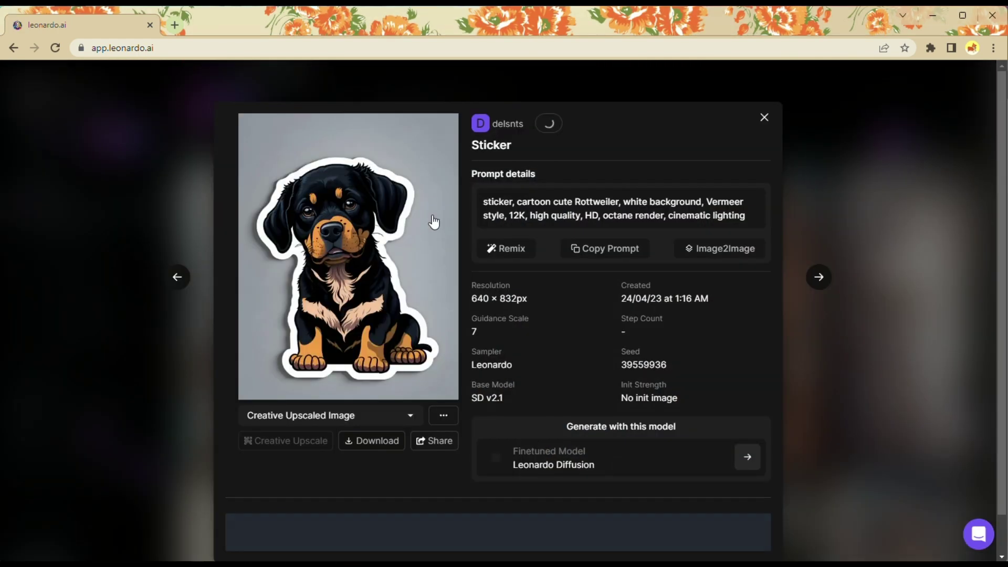
{"action": "left_click", "coordinate": [764, 117]}
{"action": "scroll", "coordinate": [522, 421], "scroll_direction": "down", "scroll_amount": 4}
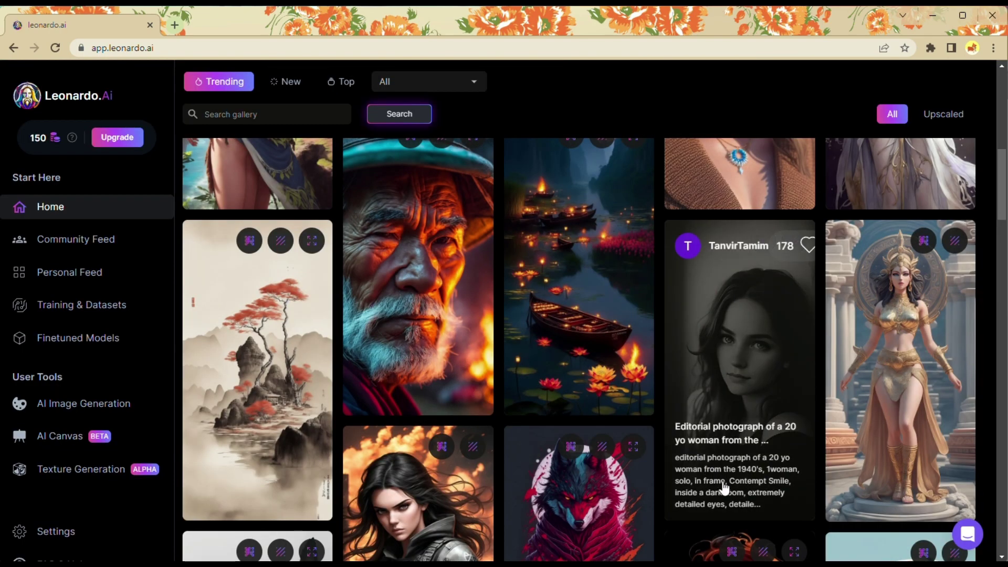
{"action": "scroll", "coordinate": [723, 489], "scroll_direction": "down", "scroll_amount": 5}
{"action": "scroll", "coordinate": [724, 488], "scroll_direction": "down", "scroll_amount": 5}
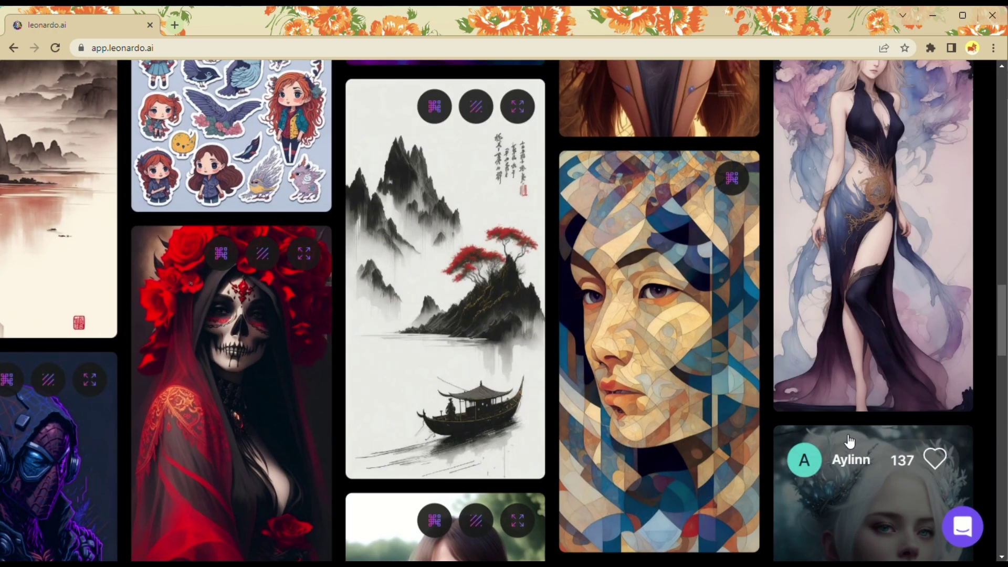
{"action": "scroll", "coordinate": [541, 472], "scroll_direction": "down", "scroll_amount": 5}
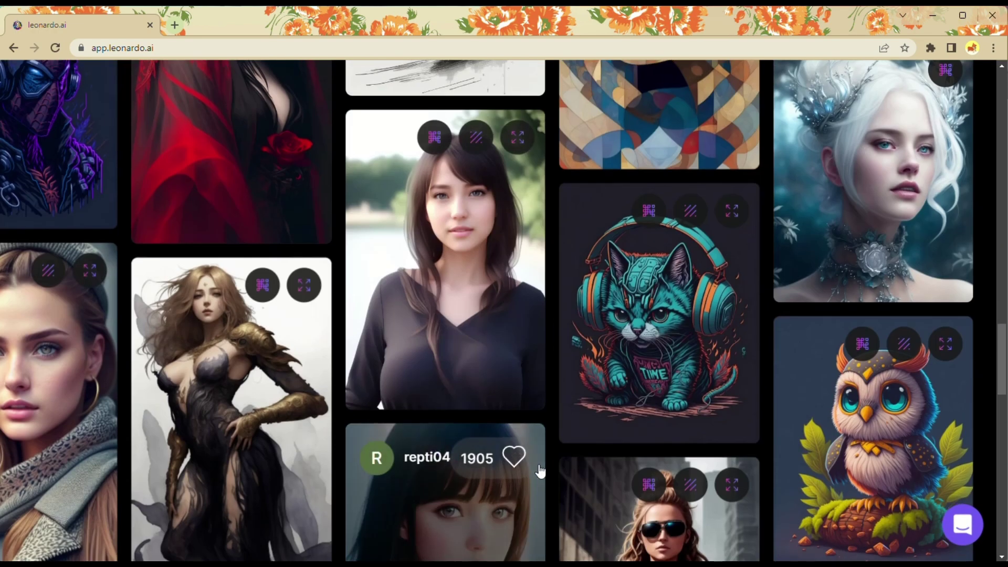
{"action": "scroll", "coordinate": [312, 505], "scroll_direction": "down", "scroll_amount": 1}
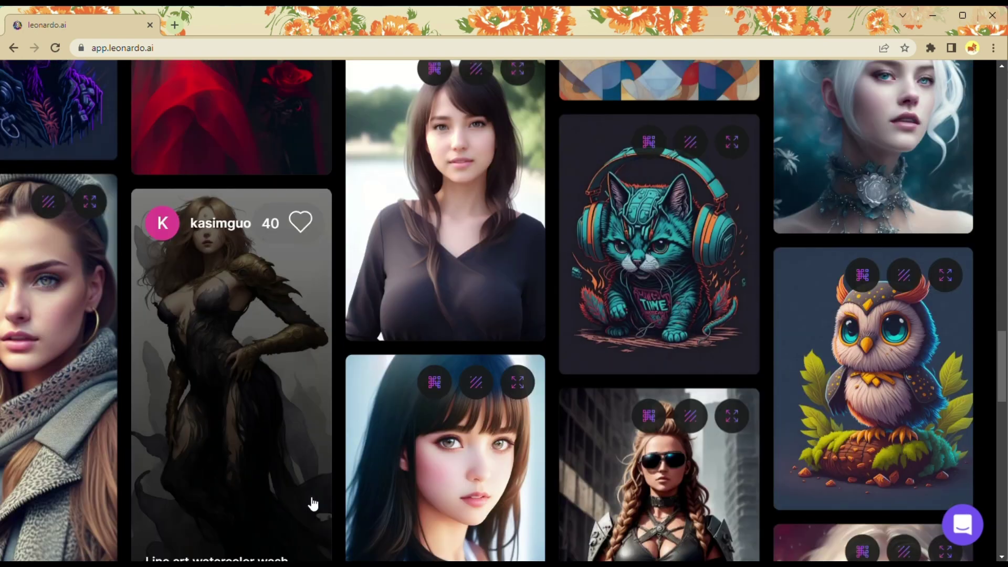
{"action": "scroll", "coordinate": [313, 505], "scroll_direction": "down", "scroll_amount": 5}
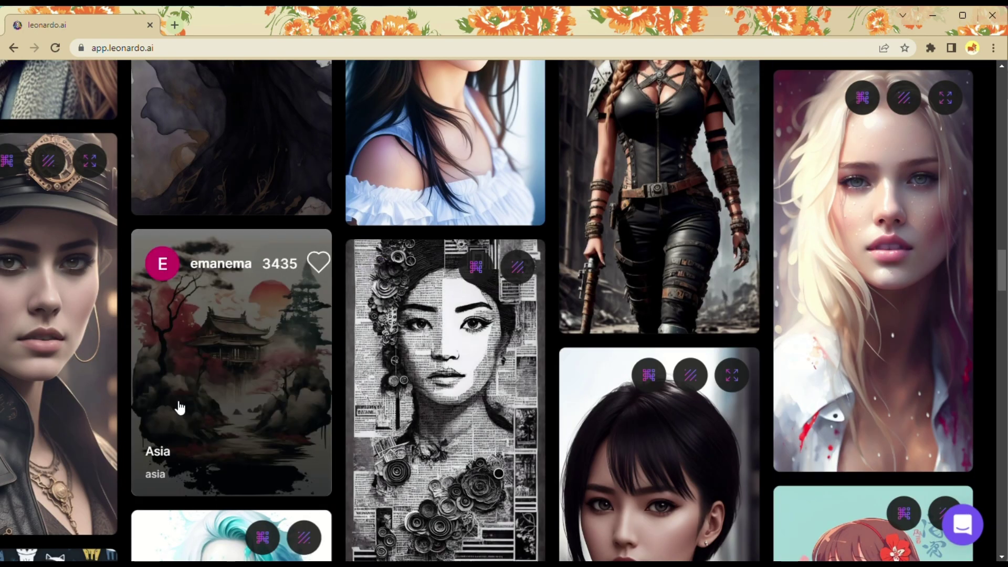
{"action": "scroll", "coordinate": [180, 407], "scroll_direction": "down", "scroll_amount": 6}
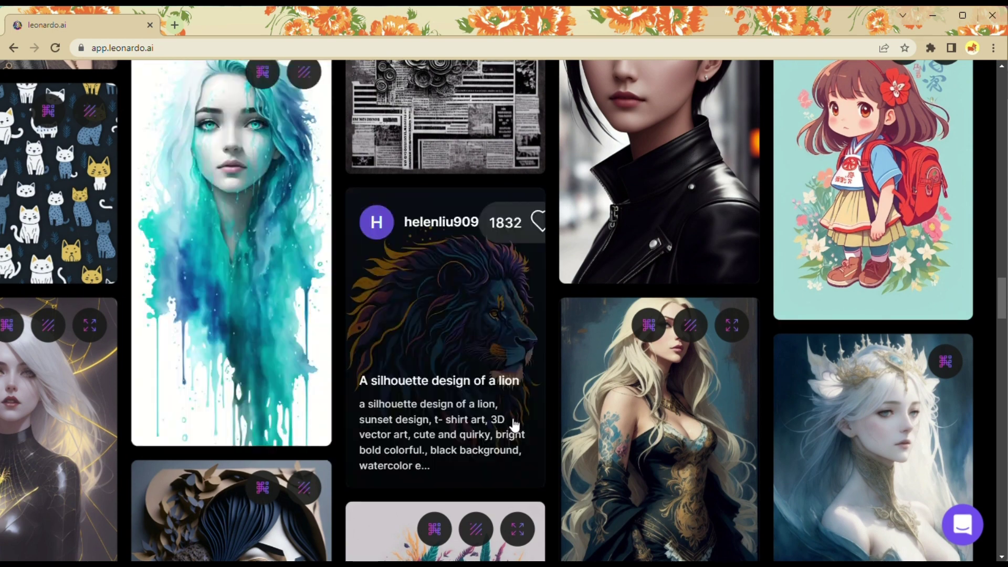
{"action": "scroll", "coordinate": [479, 345], "scroll_direction": "down", "scroll_amount": 5}
{"action": "scroll", "coordinate": [481, 345], "scroll_direction": "down", "scroll_amount": 5}
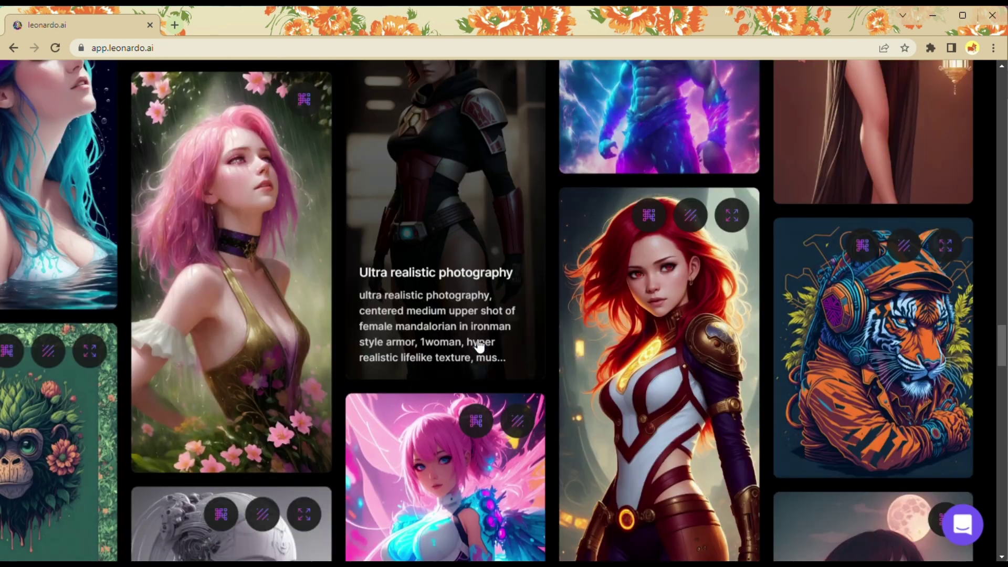
{"action": "scroll", "coordinate": [480, 345], "scroll_direction": "down", "scroll_amount": 5}
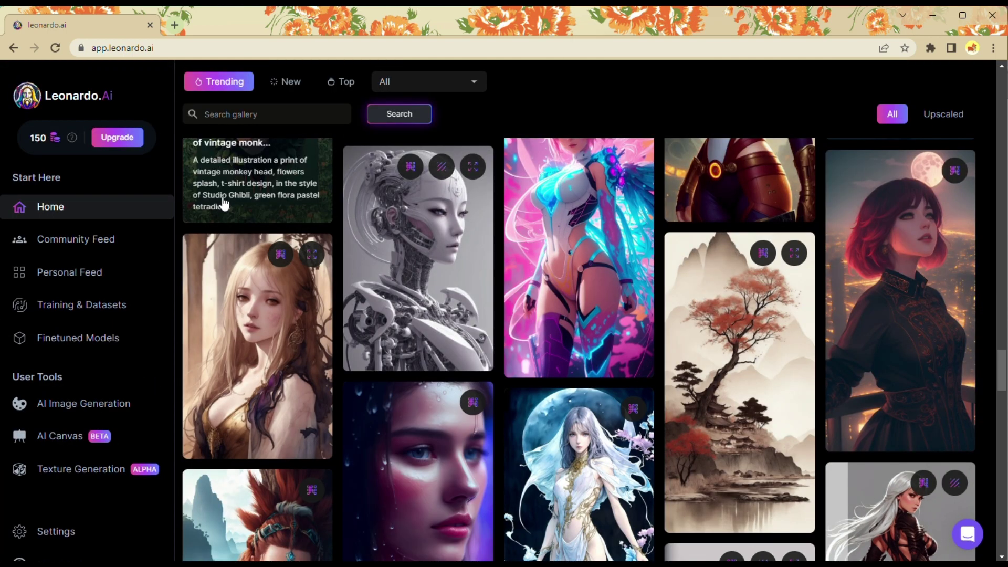
{"action": "scroll", "coordinate": [404, 316], "scroll_direction": "up", "scroll_amount": 1}
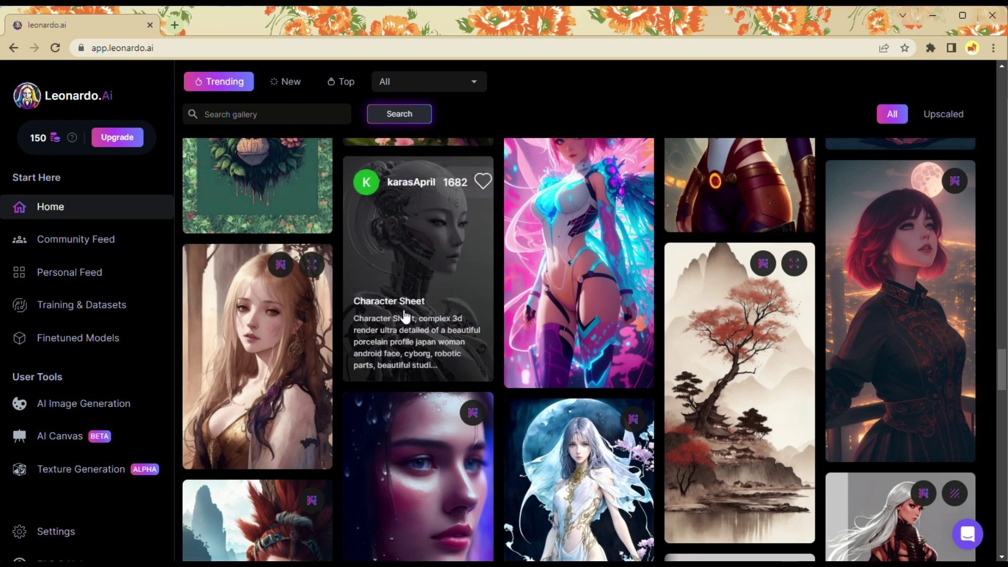
{"action": "scroll", "coordinate": [404, 315], "scroll_direction": "up", "scroll_amount": 5}
{"action": "scroll", "coordinate": [404, 316], "scroll_direction": "up", "scroll_amount": 5}
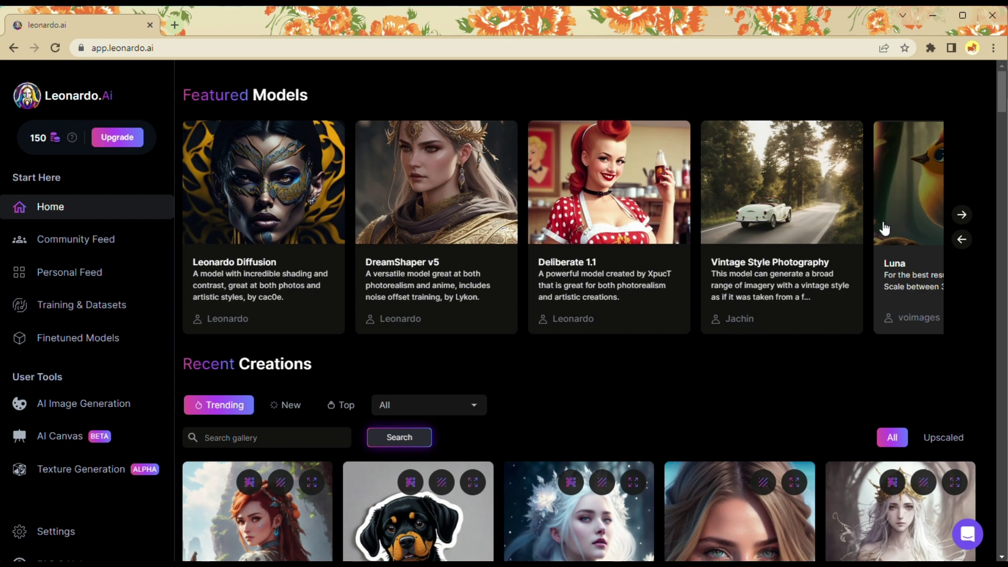
{"action": "left_click", "coordinate": [962, 215]}
{"action": "left_click", "coordinate": [964, 227]}
{"action": "left_click", "coordinate": [963, 227]}
{"action": "left_click", "coordinate": [963, 216]}
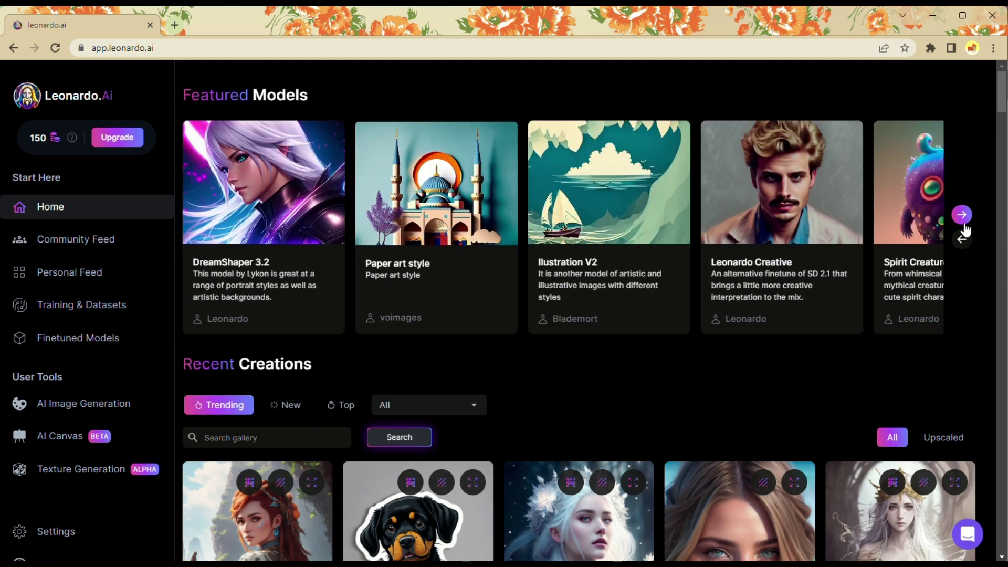
- Open the Leonardo Creative model and start generating with it
{"action": "left_click", "coordinate": [963, 225]}
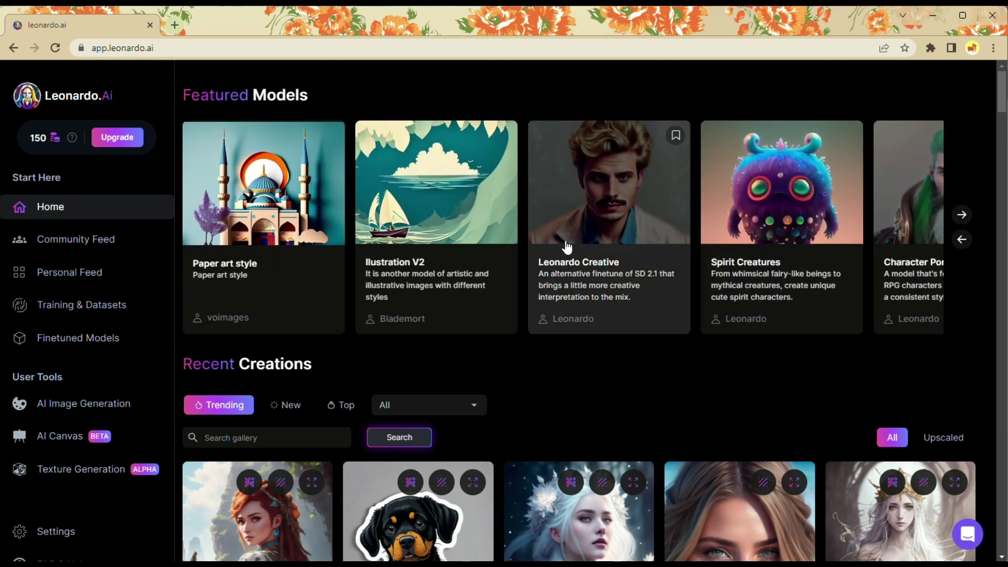
{"action": "left_click", "coordinate": [612, 237]}
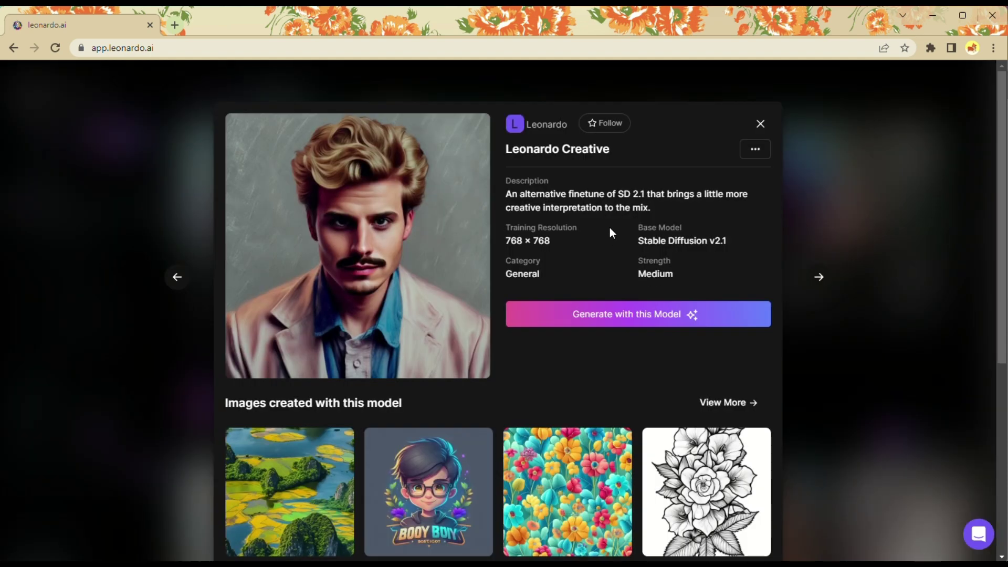
{"action": "left_click", "coordinate": [609, 315]}
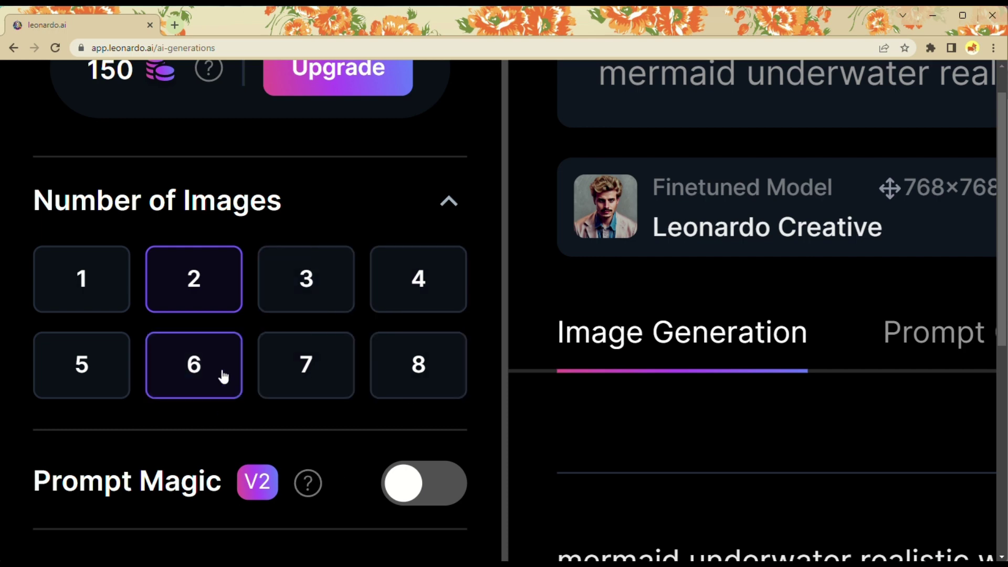
{"action": "scroll", "coordinate": [131, 260], "scroll_direction": "up", "scroll_amount": 3}
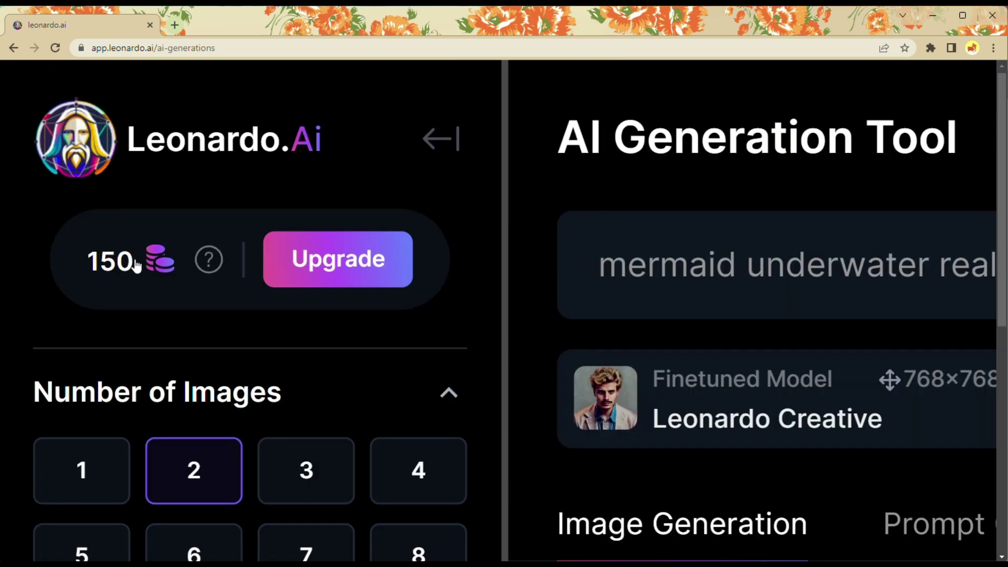
{"action": "mouse_move", "coordinate": [209, 69]}
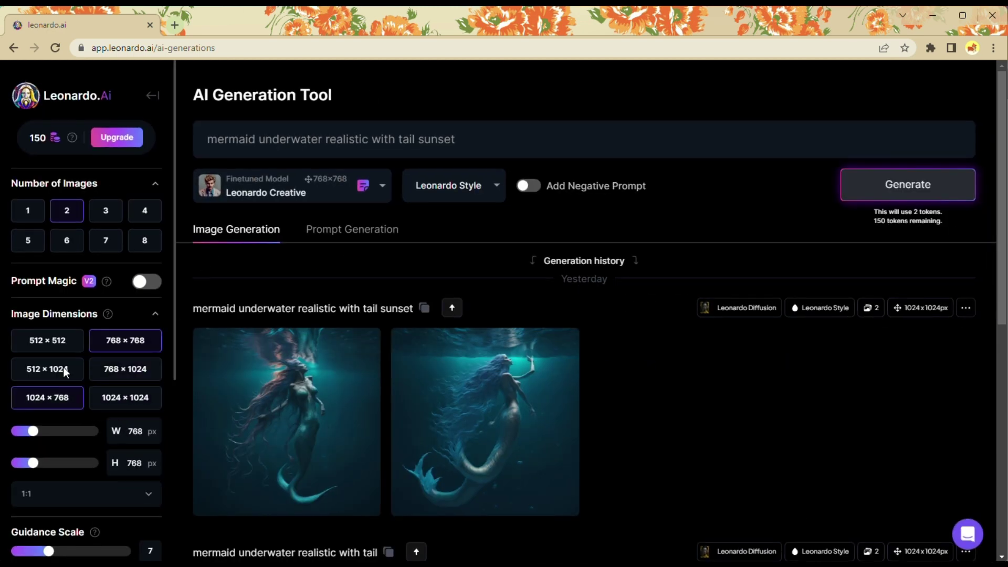
{"action": "scroll", "coordinate": [59, 358], "scroll_direction": "down", "scroll_amount": 3}
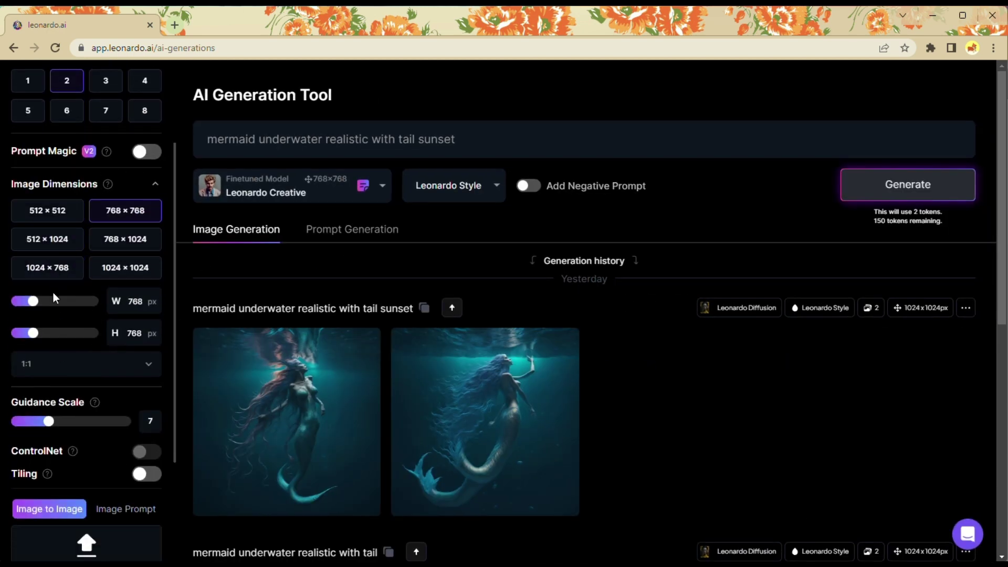
{"action": "scroll", "coordinate": [52, 305], "scroll_direction": "down", "scroll_amount": 1}
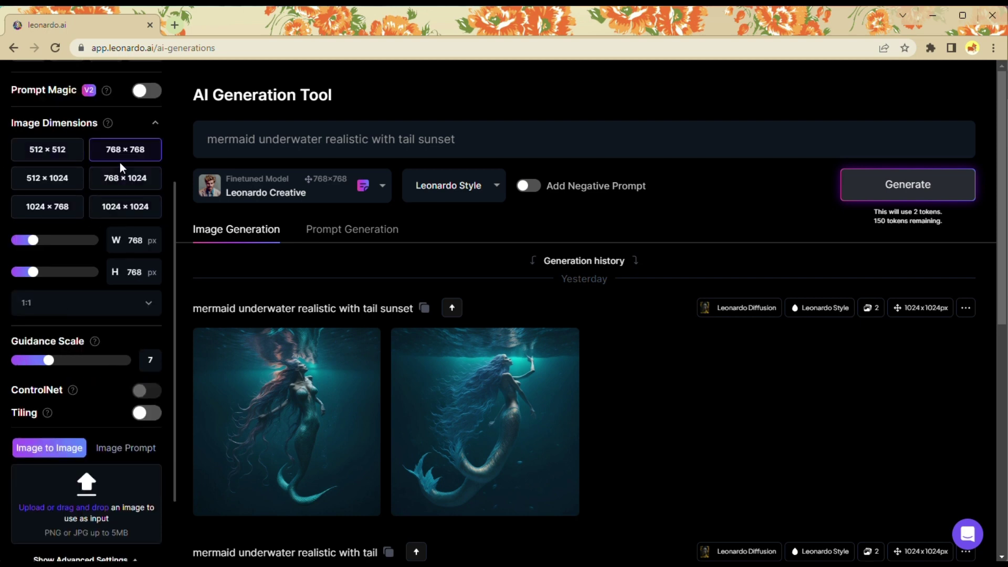
{"action": "left_click", "coordinate": [118, 208]}
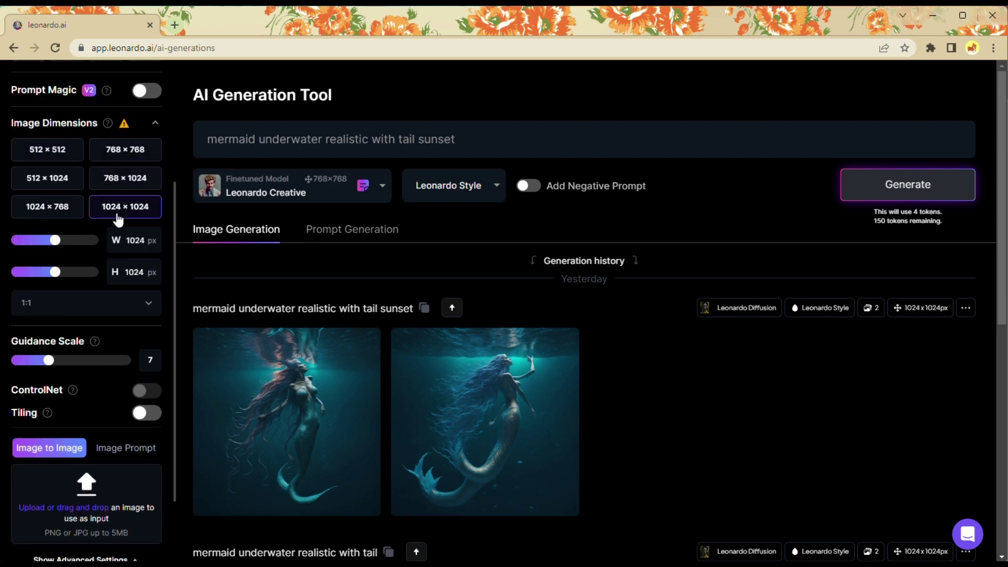
{"action": "mouse_move", "coordinate": [124, 124]}
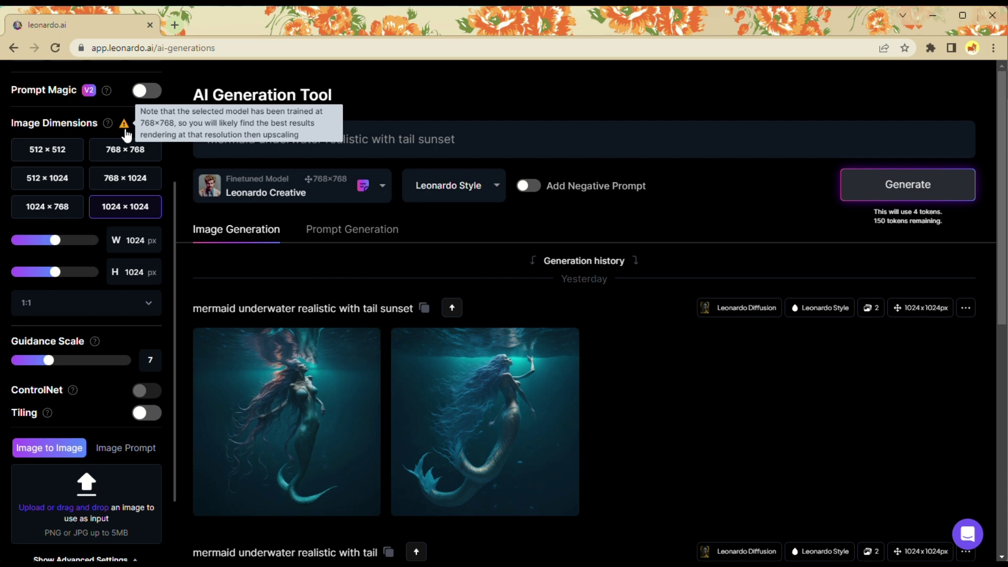
{"action": "scroll", "coordinate": [125, 135], "scroll_direction": "up", "scroll_amount": 2}
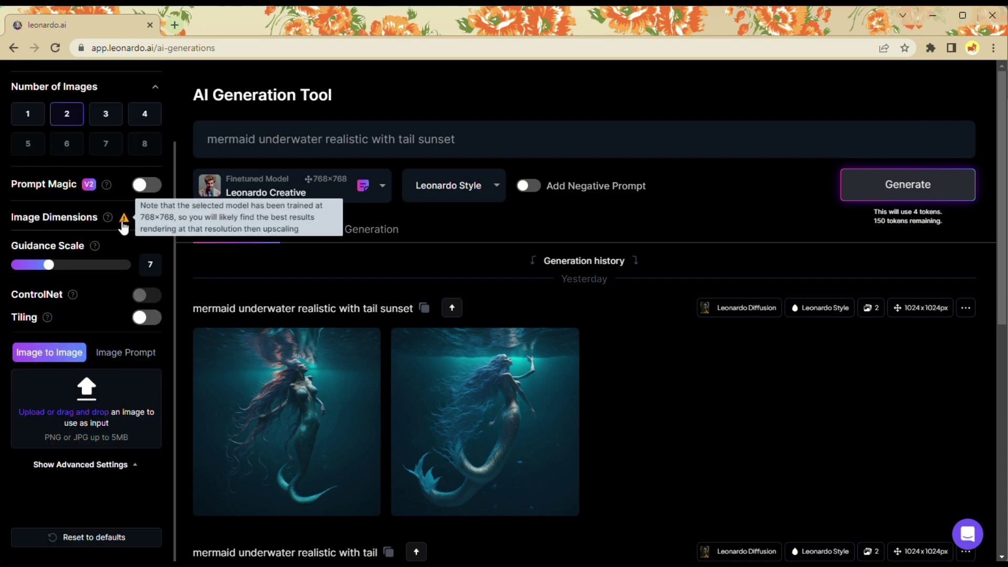
{"action": "left_click", "coordinate": [122, 225]}
{"action": "left_click", "coordinate": [125, 182]}
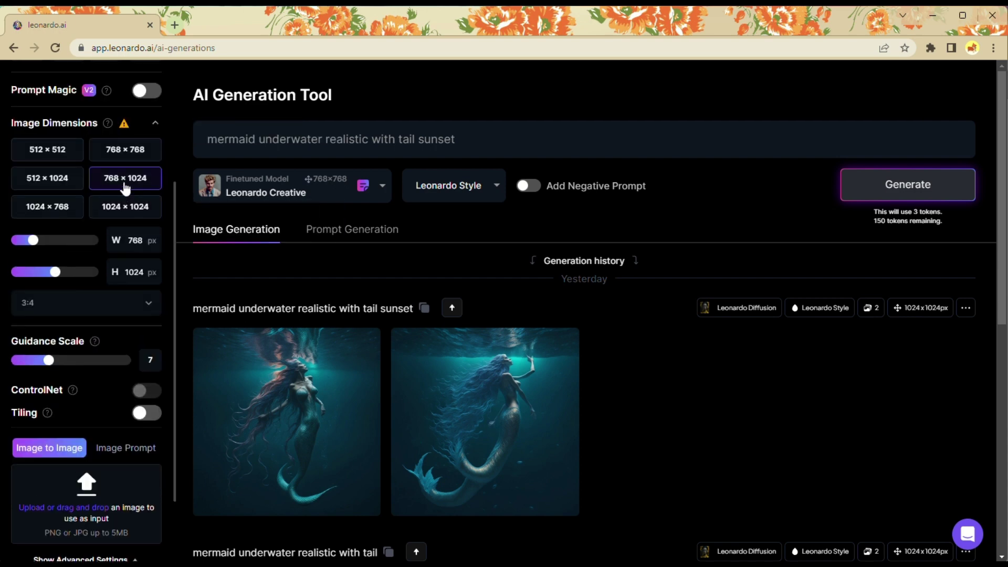
{"action": "left_click", "coordinate": [130, 156]}
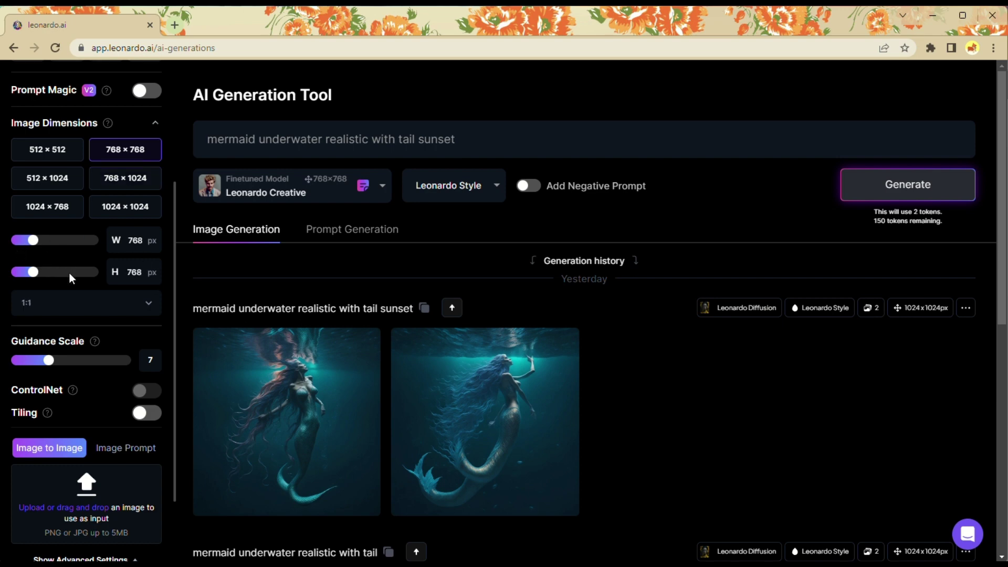
{"action": "scroll", "coordinate": [63, 340], "scroll_direction": "down", "scroll_amount": 2}
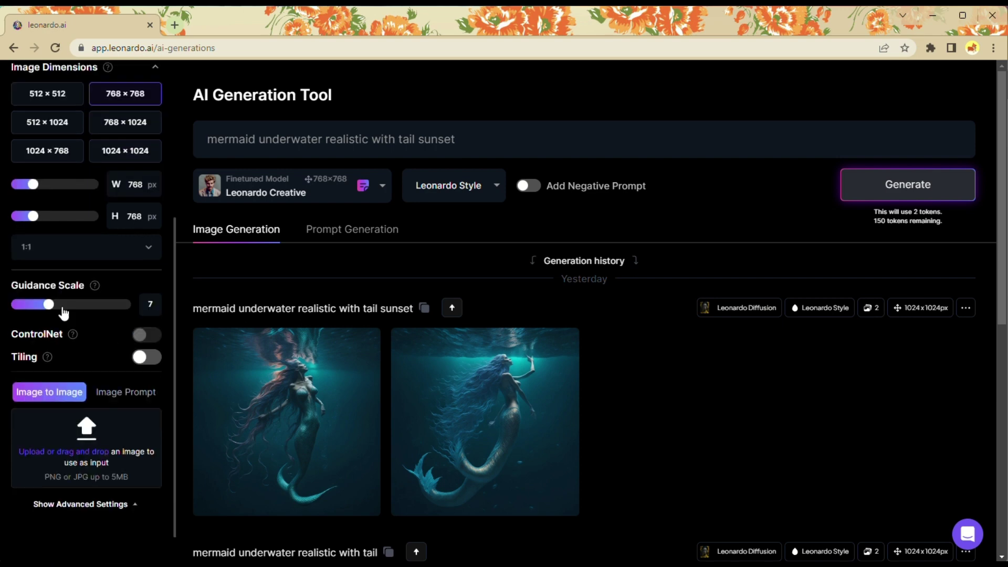
{"action": "scroll", "coordinate": [62, 313], "scroll_direction": "down", "scroll_amount": 1}
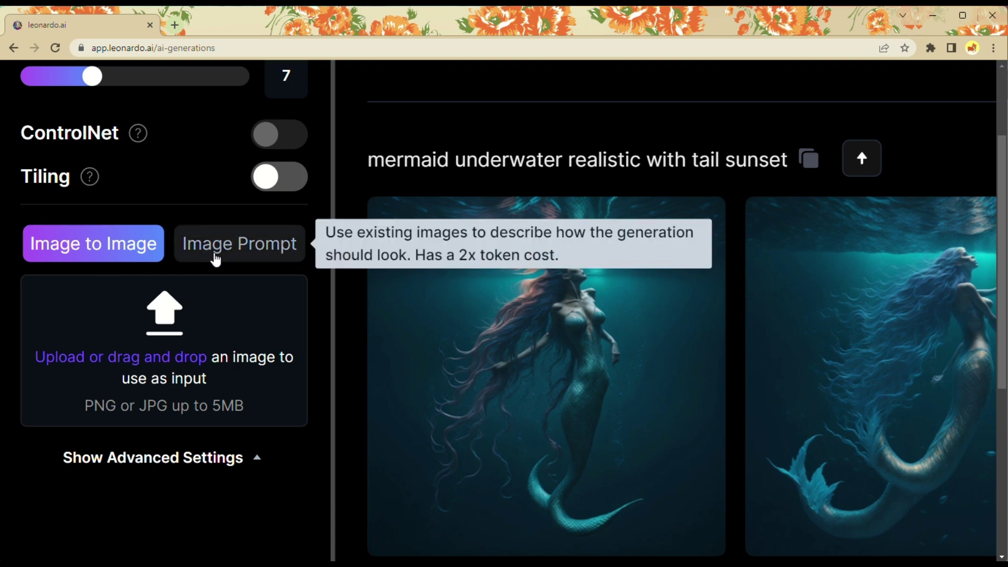
- Switch image guidance to Image Prompt, then select and deselect 'realistic' in the prompt
{"action": "left_click", "coordinate": [215, 260]}
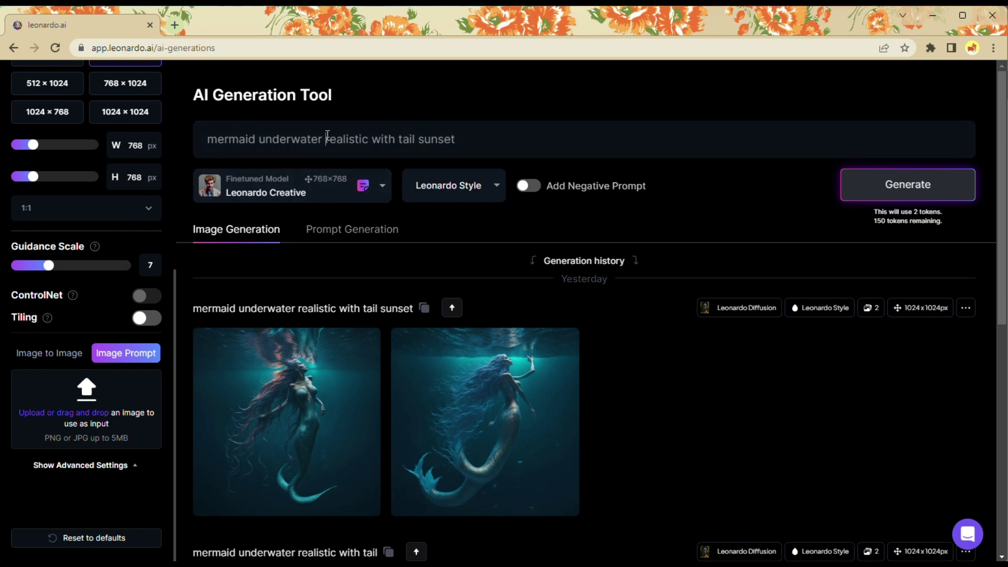
{"action": "double_click", "coordinate": [327, 135]}
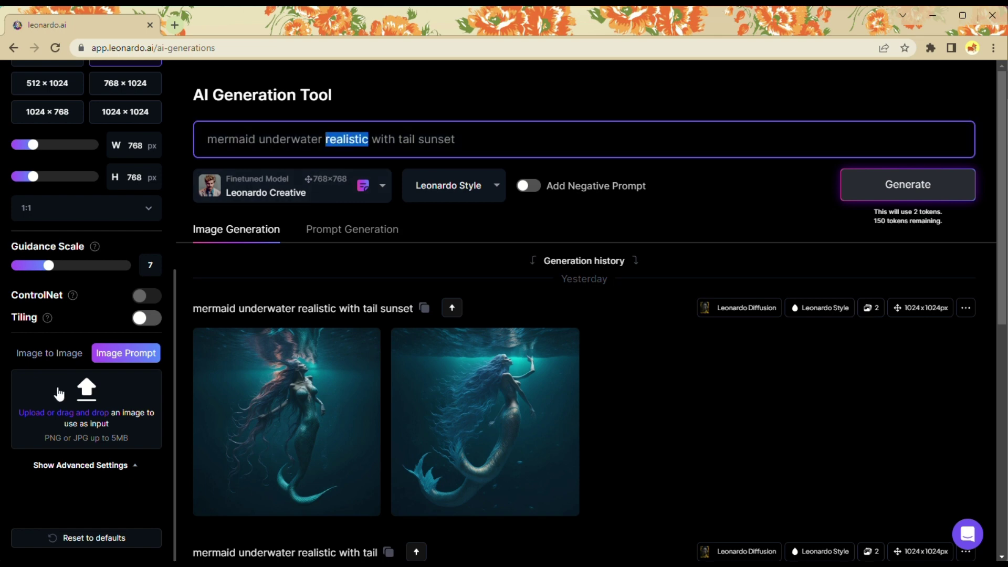
{"action": "left_click", "coordinate": [459, 143]}
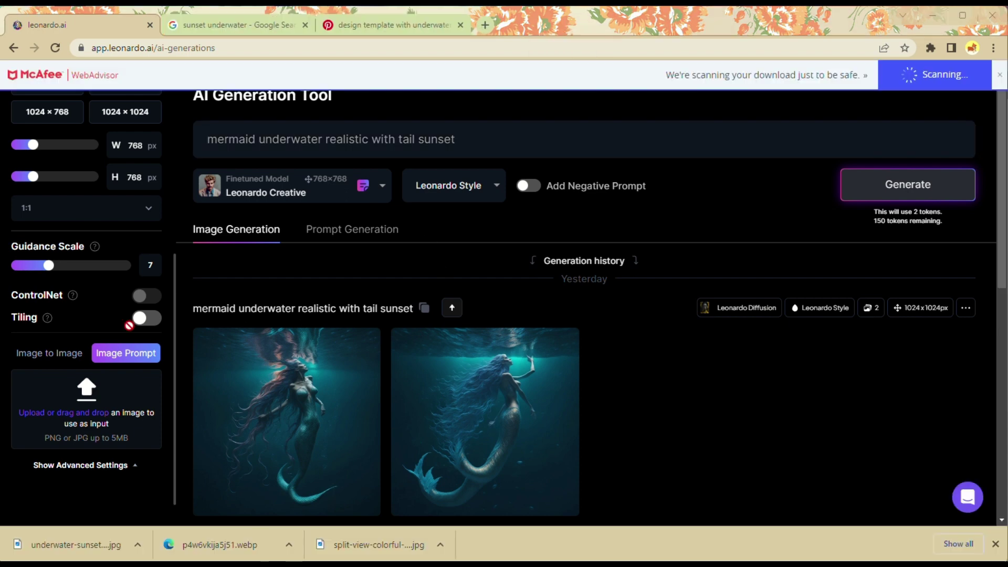
{"action": "mouse_move", "coordinate": [367, 430]}
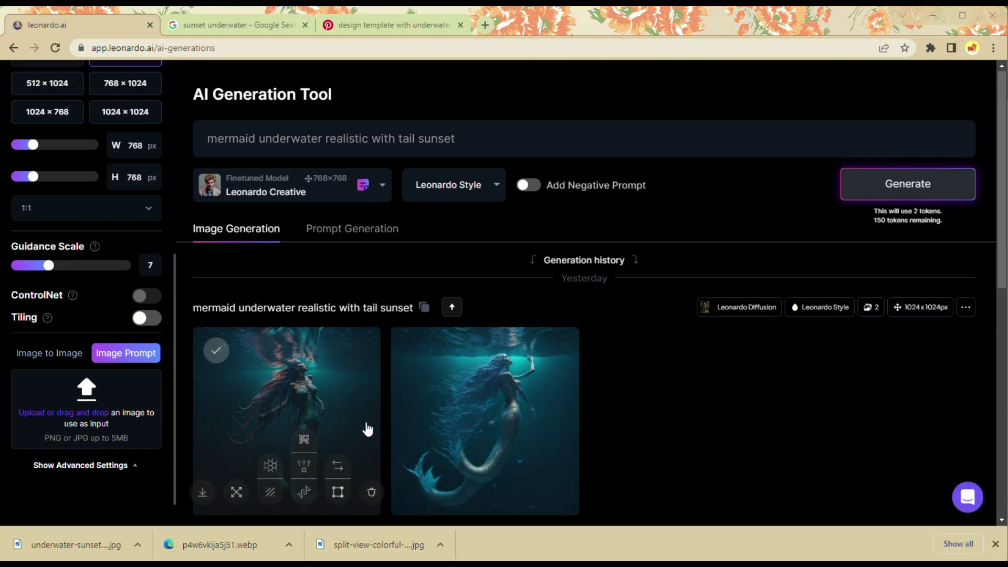
{"action": "scroll", "coordinate": [366, 429], "scroll_direction": "down", "scroll_amount": 1}
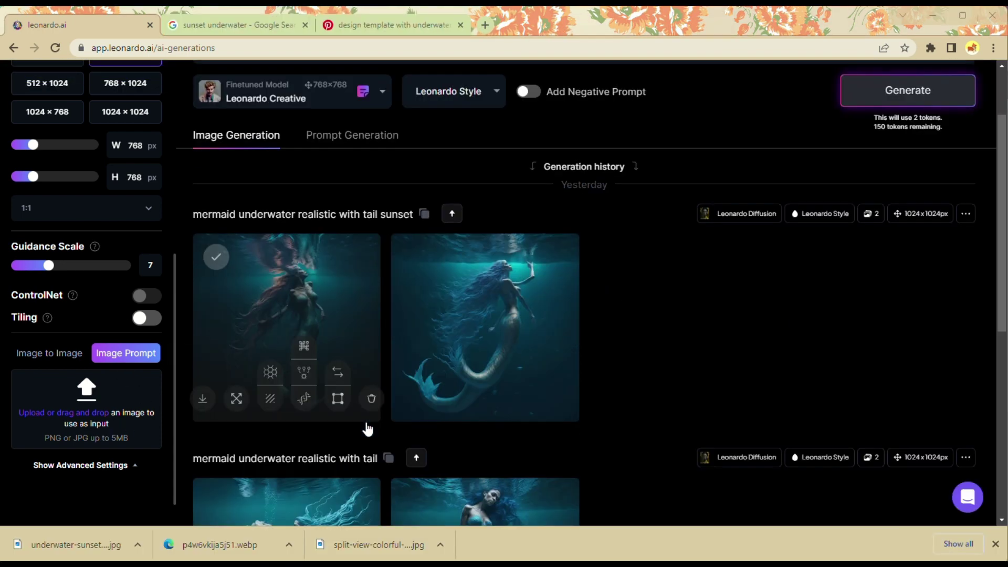
{"action": "scroll", "coordinate": [366, 429], "scroll_direction": "up", "scroll_amount": 5}
{"action": "scroll", "coordinate": [366, 429], "scroll_direction": "down", "scroll_amount": 4}
{"action": "scroll", "coordinate": [366, 428], "scroll_direction": "down", "scroll_amount": 2}
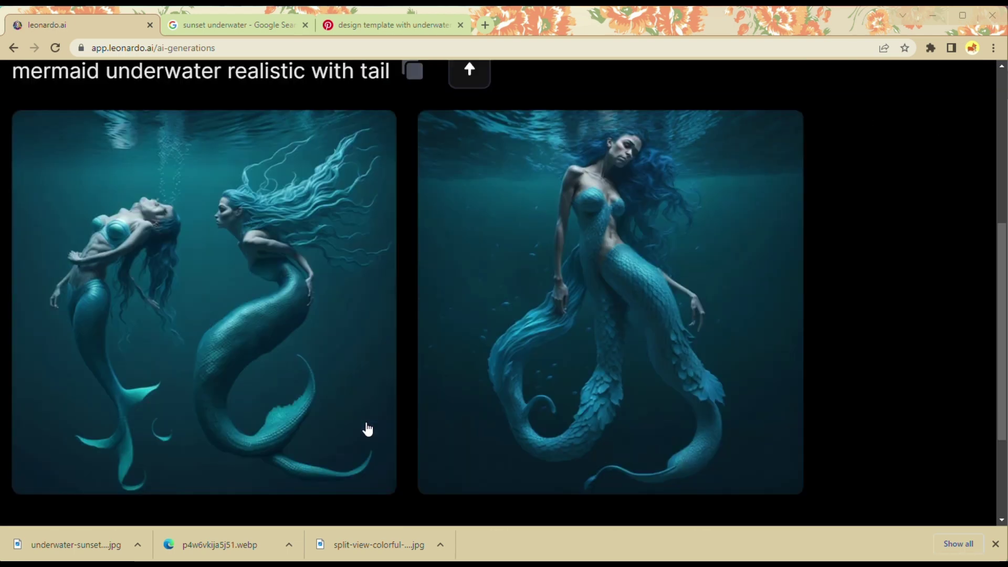
{"action": "scroll", "coordinate": [366, 428], "scroll_direction": "up", "scroll_amount": 1}
{"action": "scroll", "coordinate": [367, 428], "scroll_direction": "down", "scroll_amount": 2}
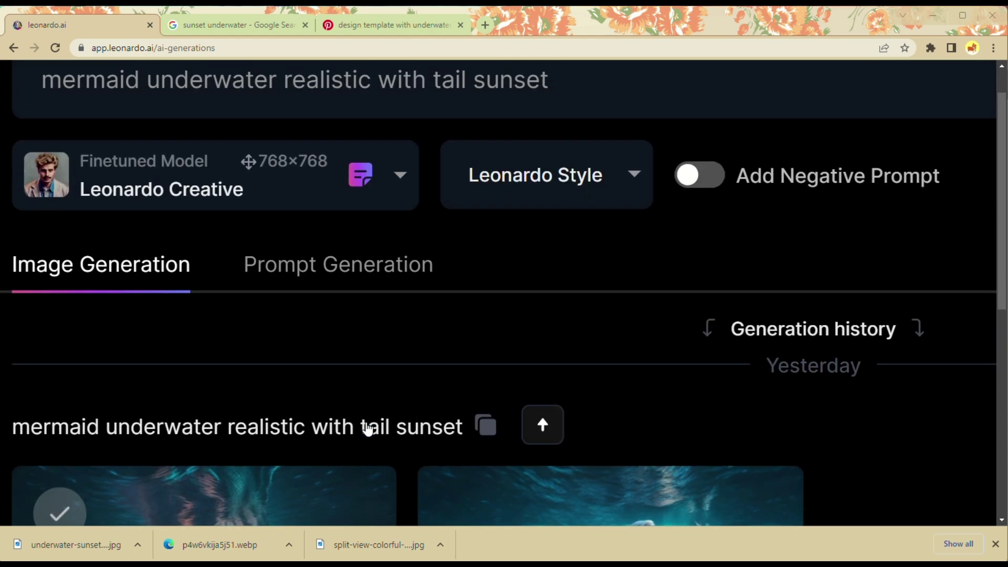
{"action": "scroll", "coordinate": [366, 429], "scroll_direction": "down", "scroll_amount": 1}
{"action": "scroll", "coordinate": [369, 427], "scroll_direction": "down", "scroll_amount": 1}
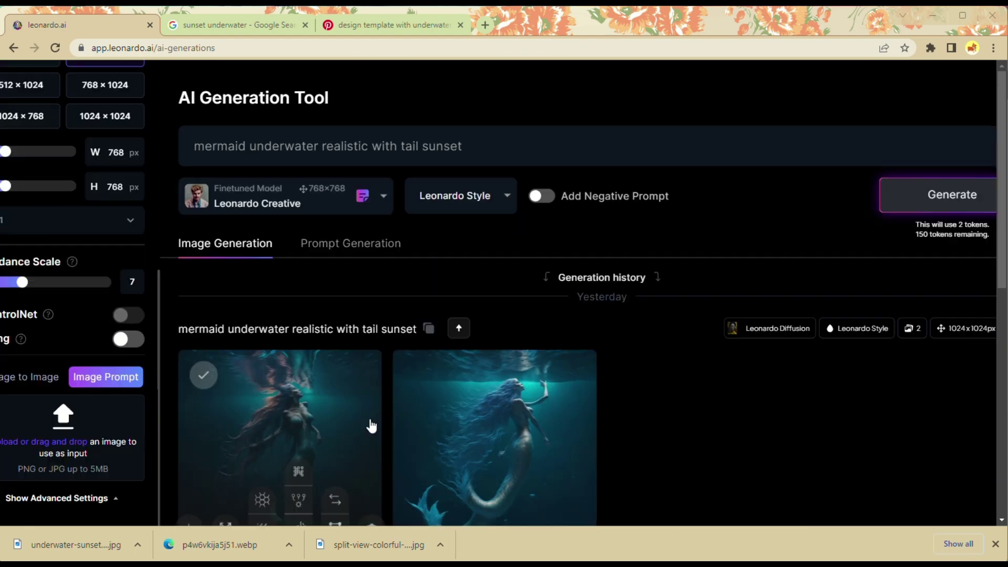
- Enable the negative prompt, enter 'two tails, mutation', and generate two mermaid images
{"action": "left_click", "coordinate": [591, 207]}
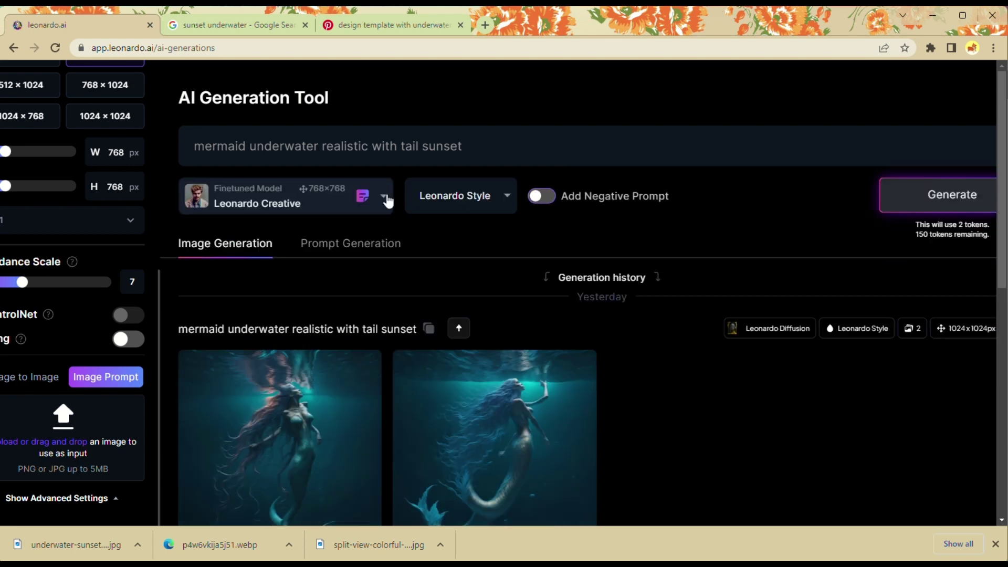
{"action": "left_click", "coordinate": [541, 196]}
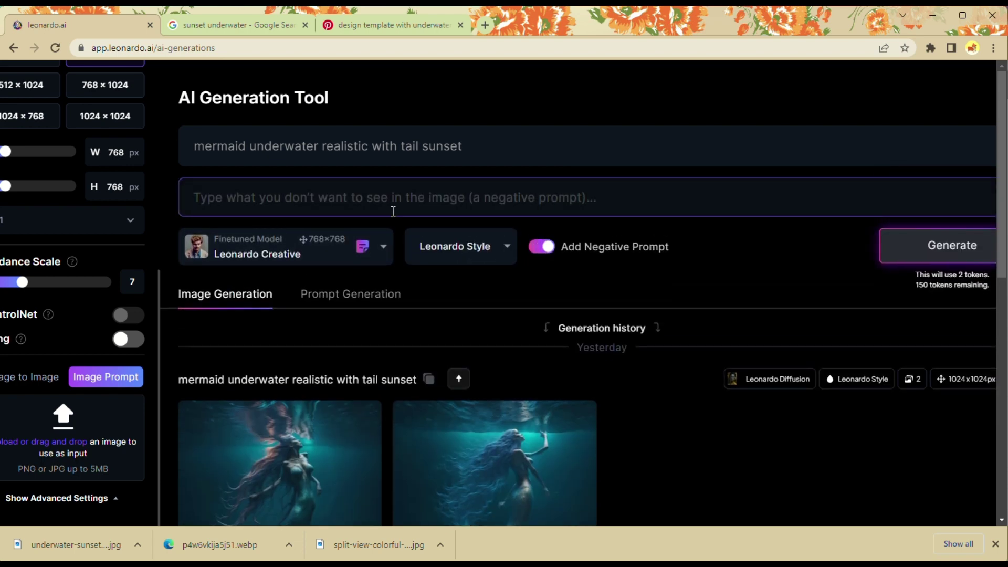
{"action": "type", "text": "te"}
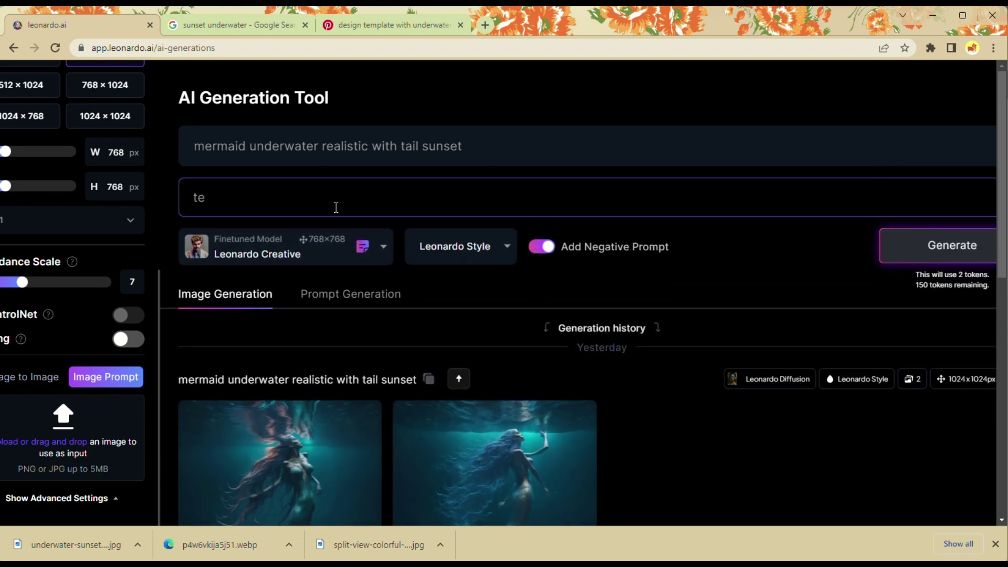
{"action": "key", "text": "BackSpace"}
{"action": "type", "text": "wo tails,"}
{"action": "type", "text": "mutation"}
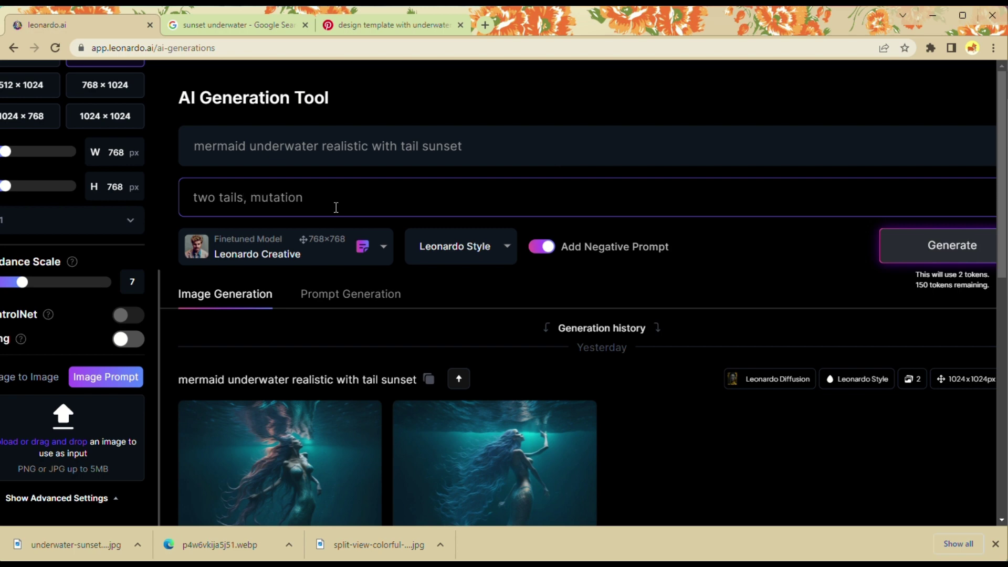
{"action": "left_click", "coordinate": [937, 260]}
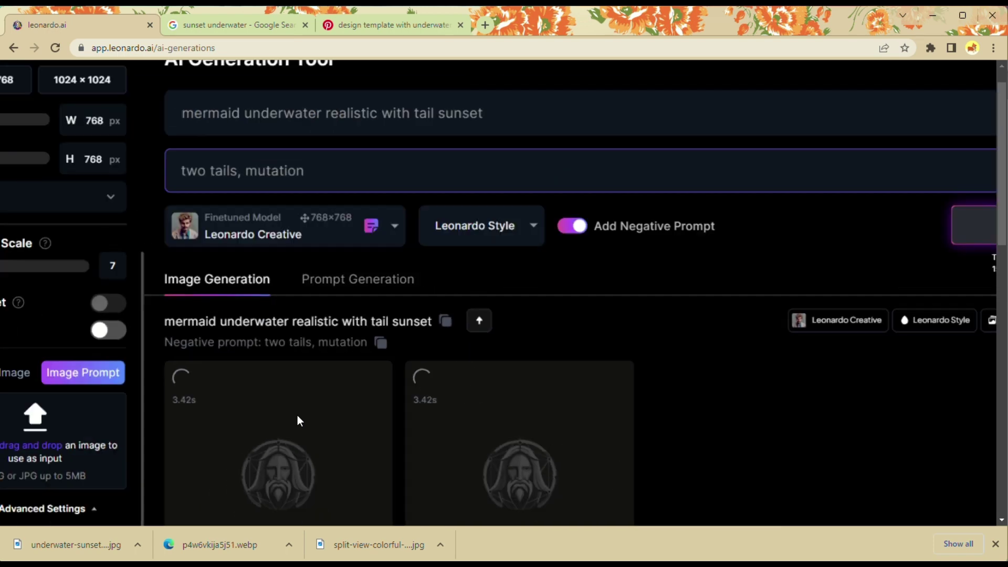
{"action": "scroll", "coordinate": [297, 419], "scroll_direction": "down", "scroll_amount": 2}
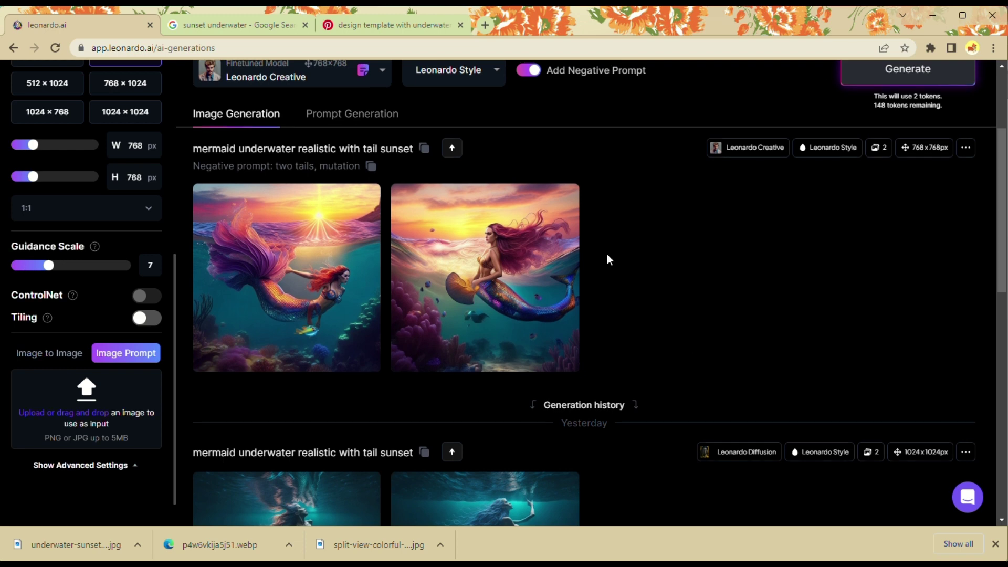
{"action": "scroll", "coordinate": [607, 255], "scroll_direction": "up", "scroll_amount": 1}
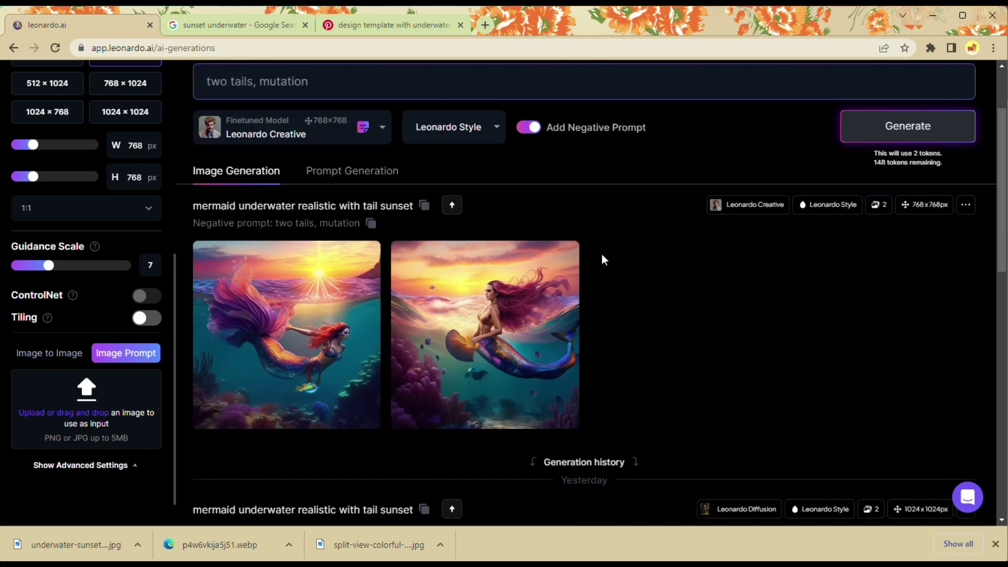
{"action": "scroll", "coordinate": [122, 381], "scroll_direction": "down", "scroll_amount": 1}
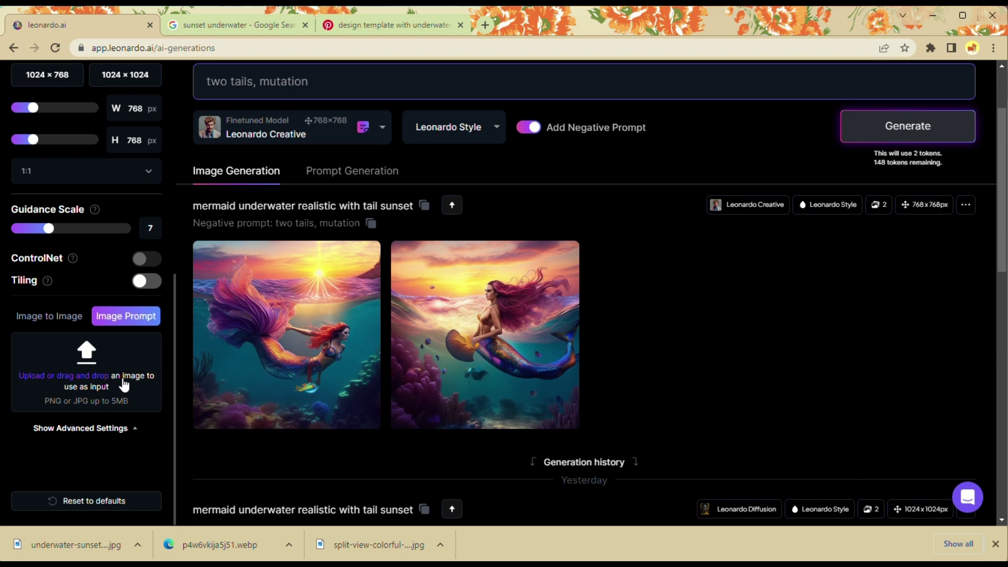
- Switch the finetuned model to Leonardo Diffusion and generate a new mermaid pair
{"action": "left_click", "coordinate": [303, 127]}
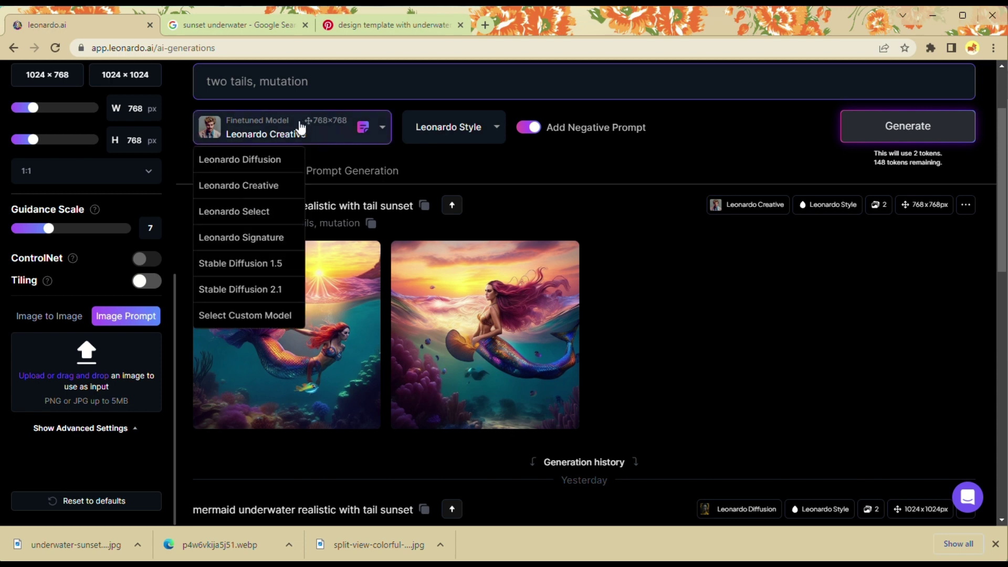
{"action": "left_click", "coordinate": [262, 162]}
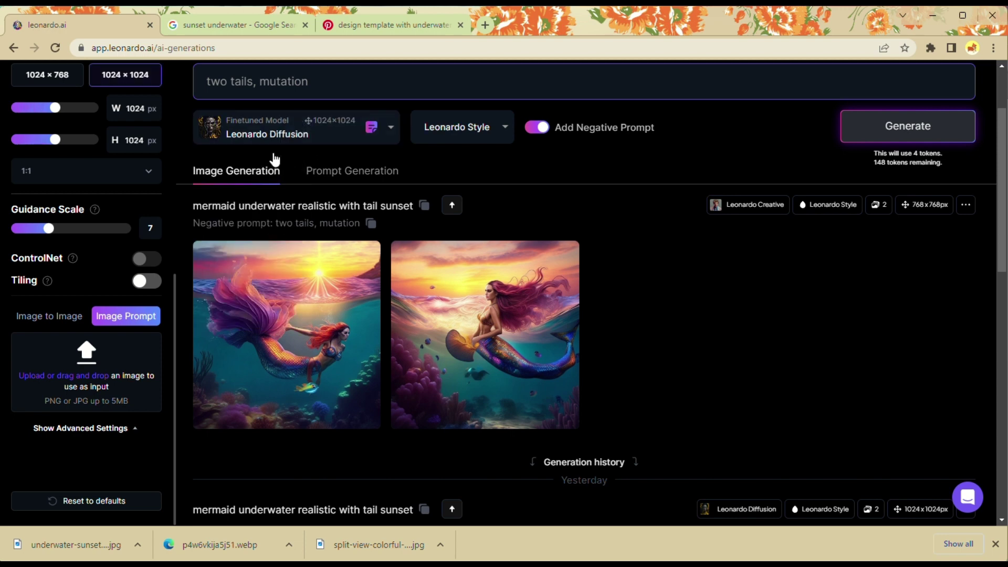
{"action": "left_click", "coordinate": [945, 136]}
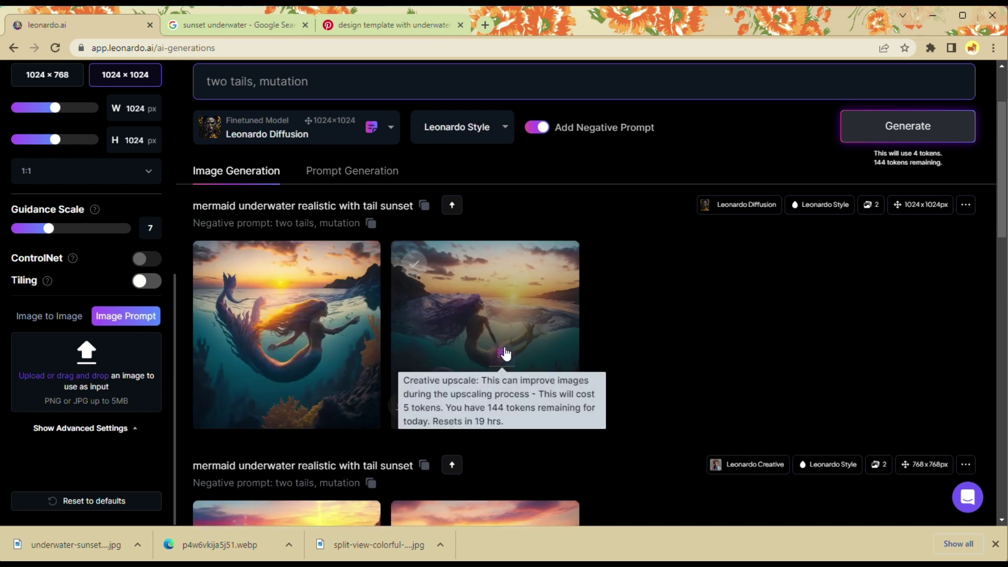
{"action": "mouse_move", "coordinate": [287, 334]}
{"action": "scroll", "coordinate": [265, 371], "scroll_direction": "down", "scroll_amount": 3}
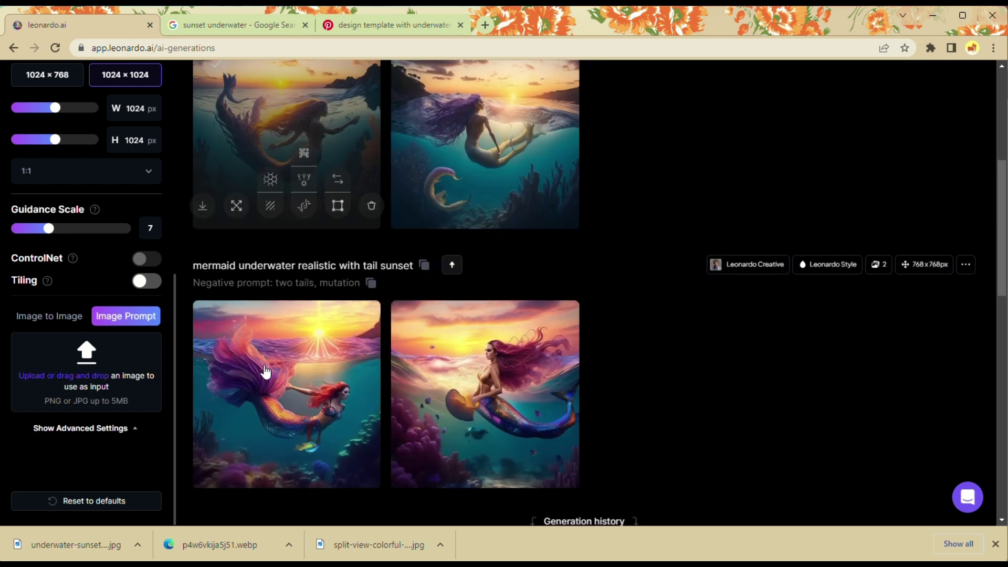
{"action": "scroll", "coordinate": [266, 371], "scroll_direction": "up", "scroll_amount": 2}
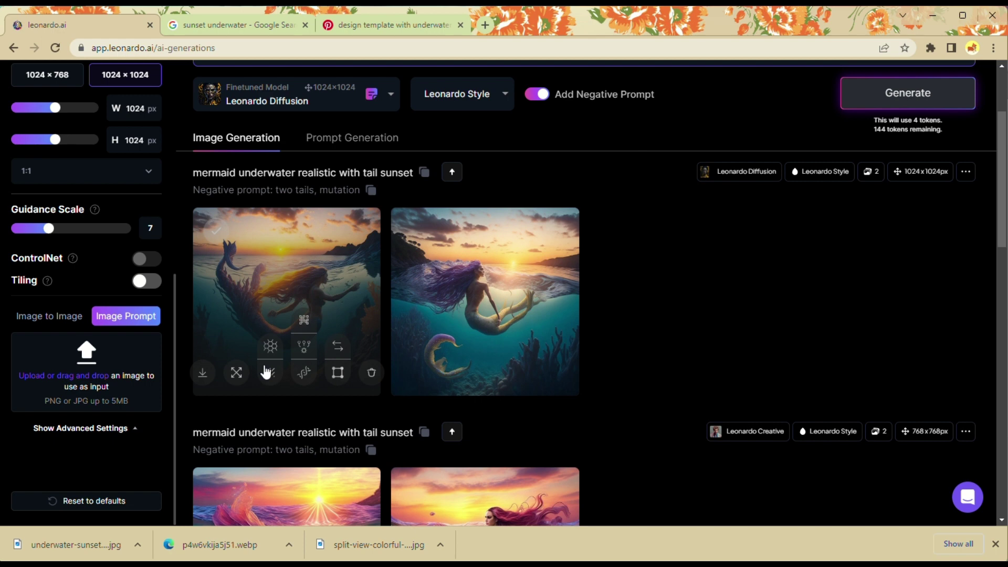
{"action": "scroll", "coordinate": [265, 371], "scroll_direction": "down", "scroll_amount": 1}
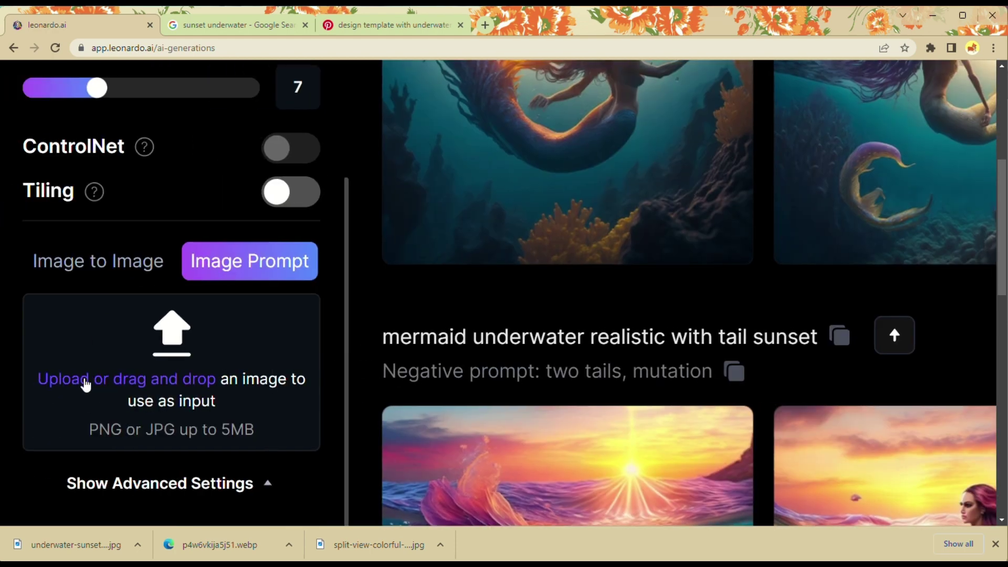
- Upload the split-view sunset, p4w6vkija5j51 and underwater-sunset-david-benson photos as image prompts
{"action": "left_click", "coordinate": [85, 382]}
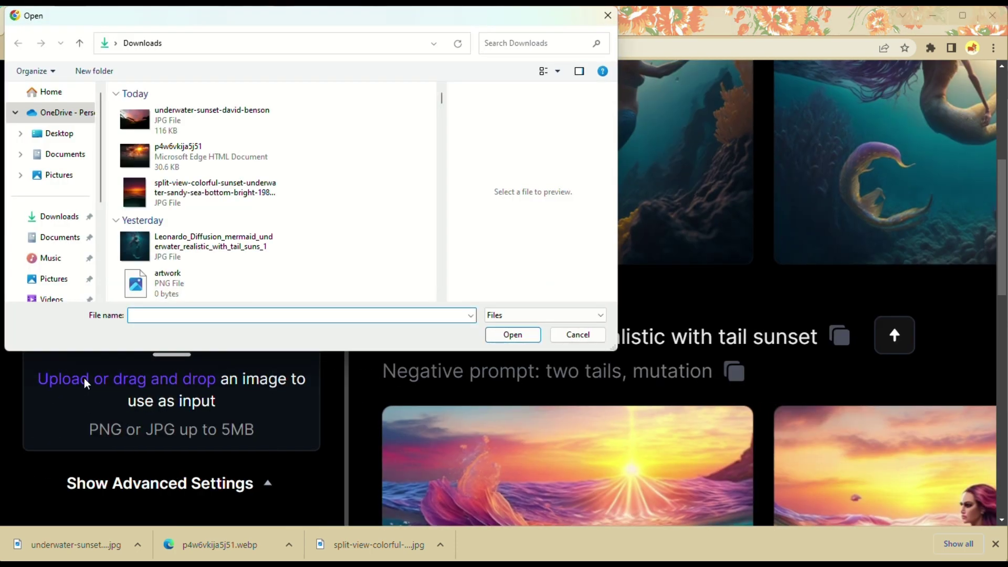
{"action": "left_click", "coordinate": [188, 198]}
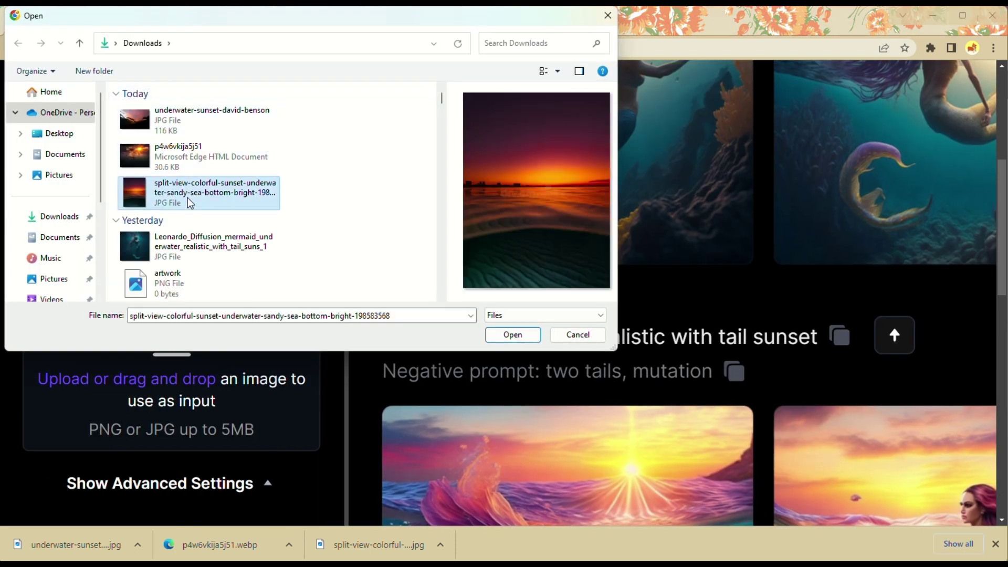
{"action": "left_click", "coordinate": [191, 156], "text": "ctrl"}
{"action": "left_click", "coordinate": [209, 128], "text": "ctrl"}
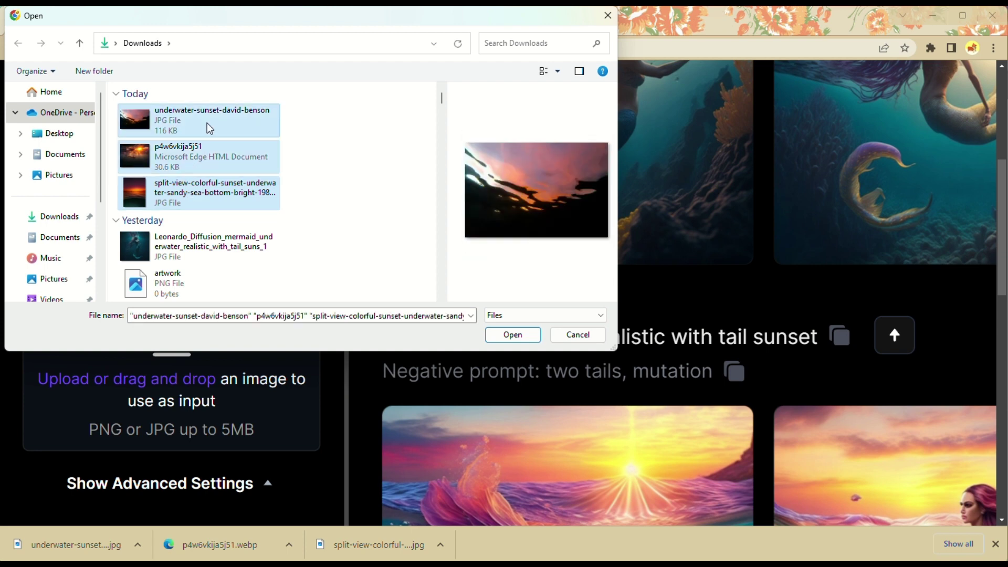
{"action": "key", "text": "Return"}
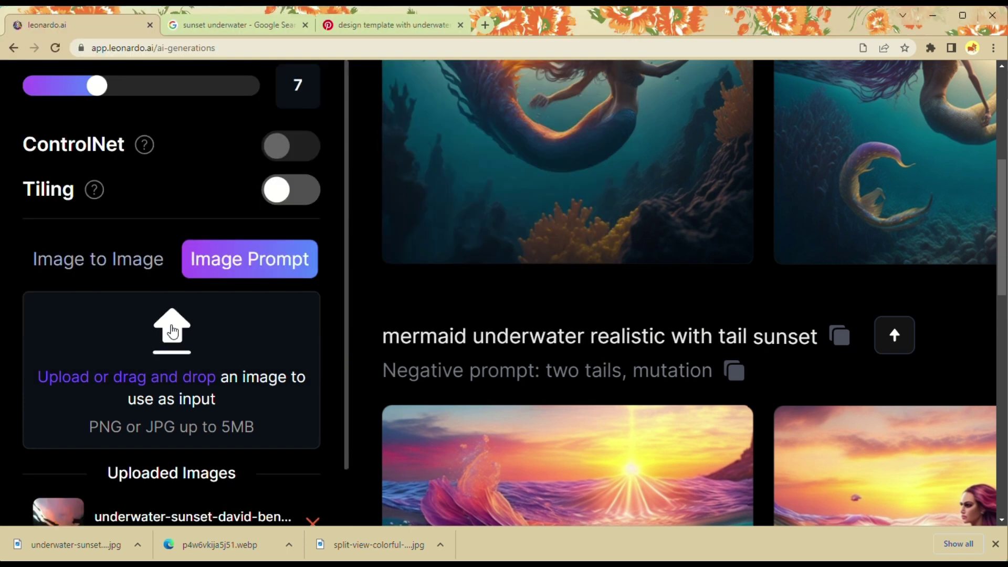
{"action": "scroll", "coordinate": [172, 331], "scroll_direction": "down", "scroll_amount": 2}
{"action": "scroll", "coordinate": [172, 330], "scroll_direction": "up", "scroll_amount": 1}
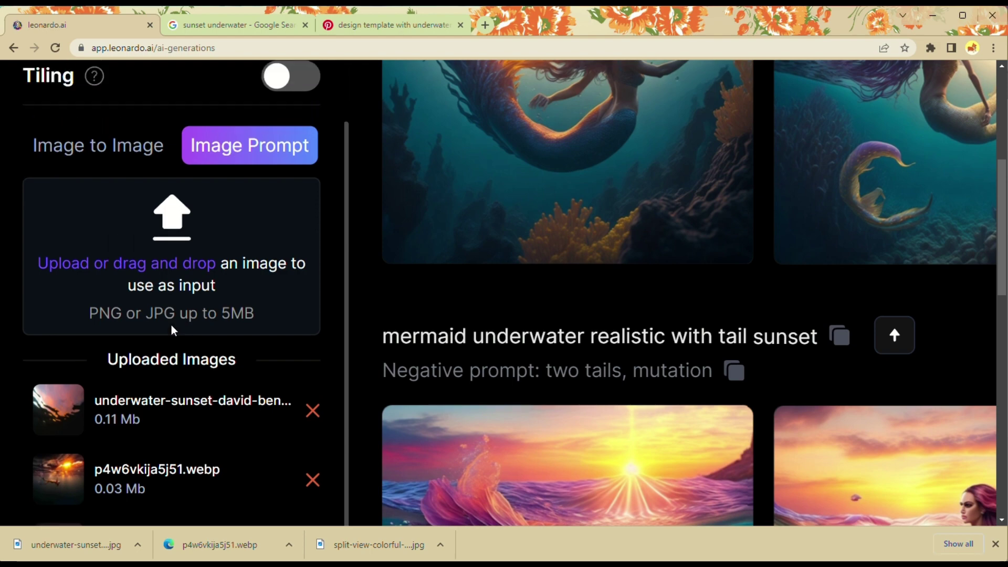
{"action": "scroll", "coordinate": [171, 331], "scroll_direction": "up", "scroll_amount": 3}
{"action": "key", "text": "ctrl+minus"}
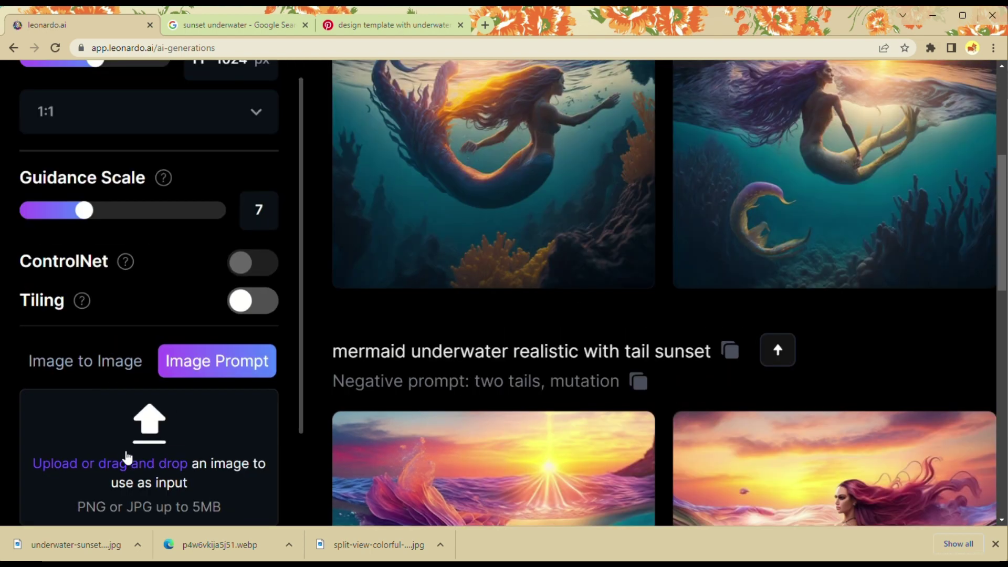
{"action": "key", "text": "ctrl+minus"}
{"action": "key", "text": "ctrl+minus"}
{"action": "scroll", "coordinate": [122, 451], "scroll_direction": "down", "scroll_amount": 3}
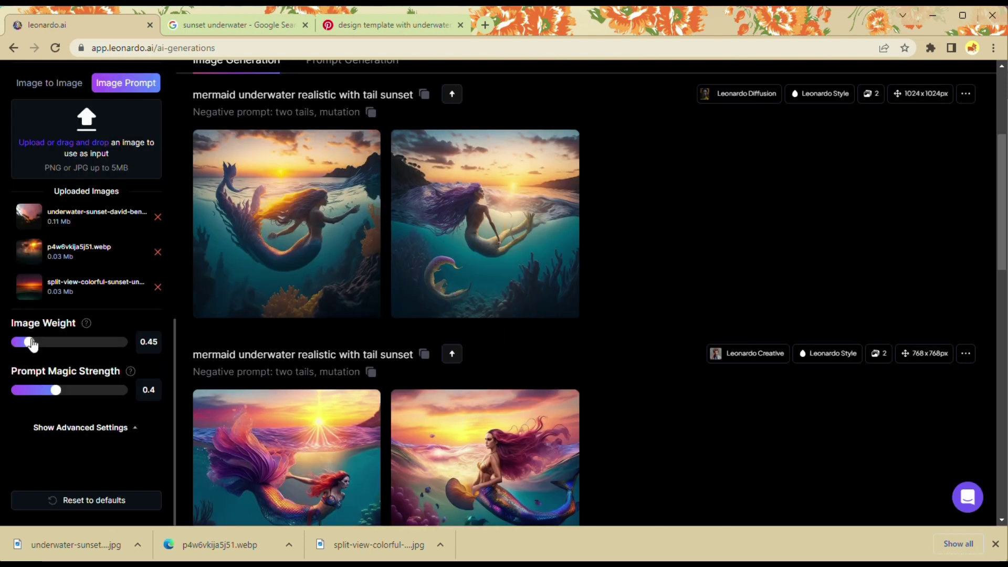
- Set Image Weight to 1 and, under advanced settings, Prompt Magic Strength to 0.8
{"action": "left_click_drag", "start_coordinate": [31, 344], "coordinate": [104, 355]}
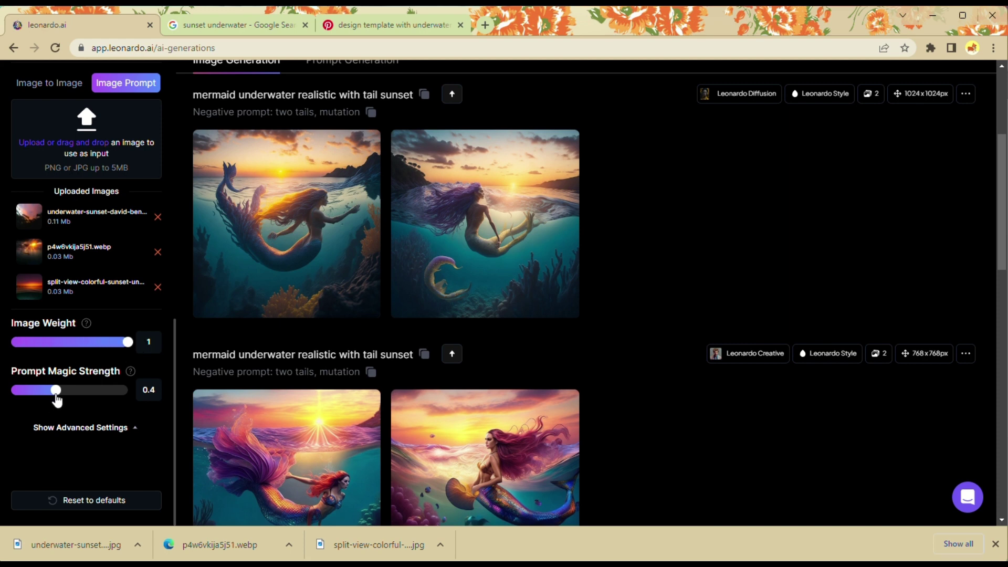
{"action": "mouse_move", "coordinate": [56, 395]}
{"action": "left_mouse_down"}
{"action": "mouse_move", "coordinate": [135, 402]}
{"action": "mouse_move", "coordinate": [46, 403]}
{"action": "left_mouse_up"}
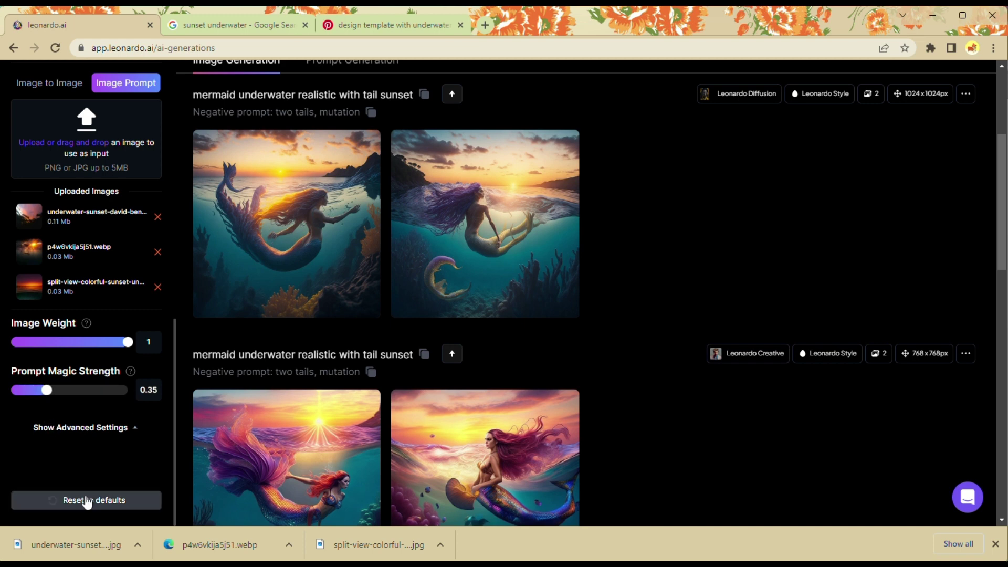
{"action": "left_click", "coordinate": [124, 435]}
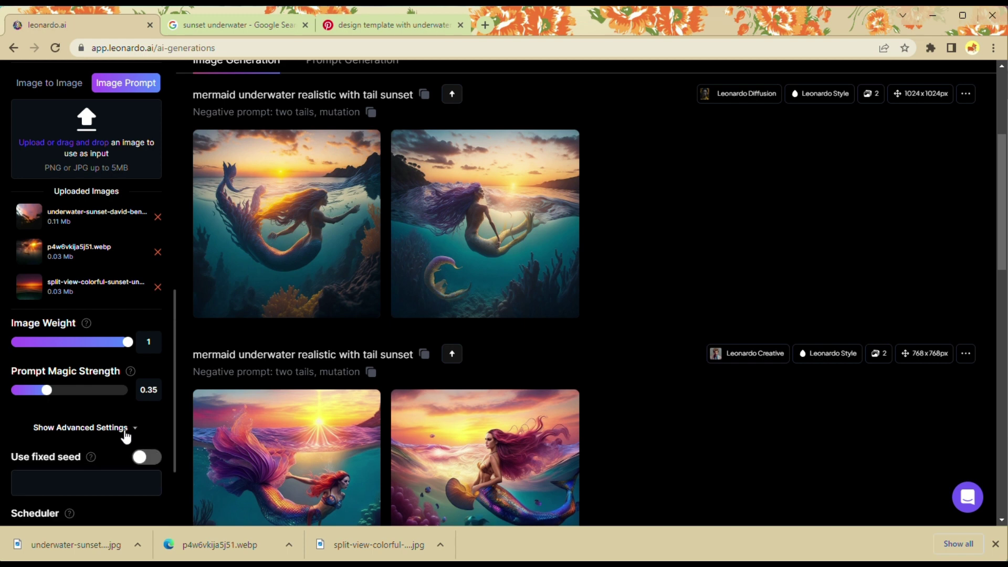
{"action": "scroll", "coordinate": [124, 435], "scroll_direction": "down", "scroll_amount": 2}
{"action": "scroll", "coordinate": [124, 434], "scroll_direction": "up", "scroll_amount": 2}
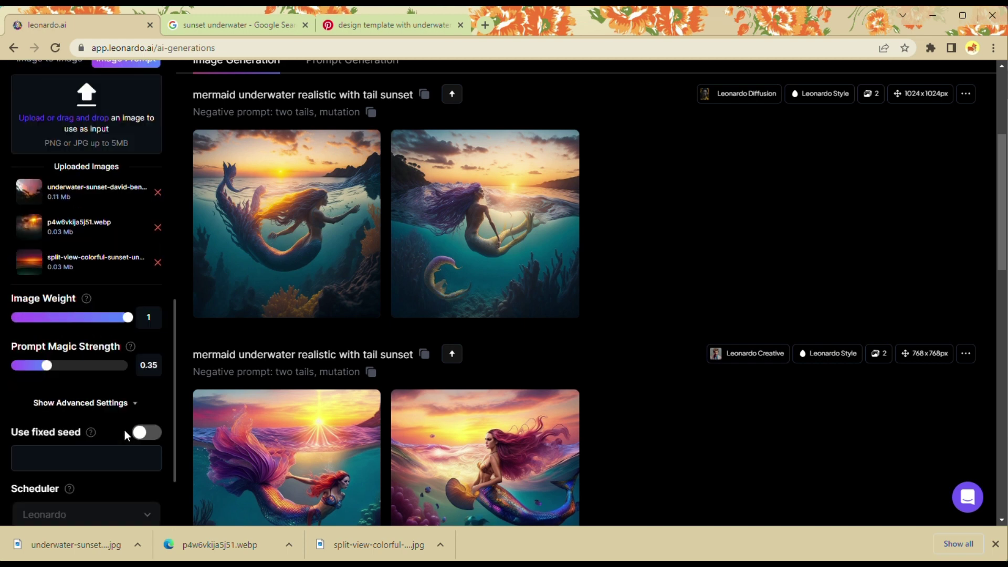
{"action": "scroll", "coordinate": [125, 430], "scroll_direction": "up", "scroll_amount": 1}
{"action": "left_click_drag", "start_coordinate": [47, 399], "coordinate": [134, 410]}
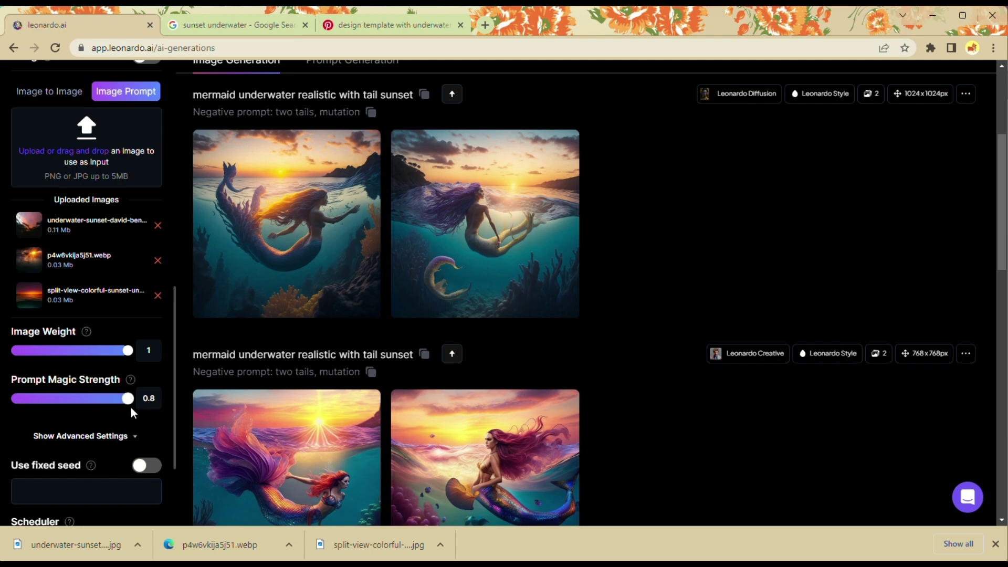
{"action": "scroll", "coordinate": [456, 335], "scroll_direction": "up", "scroll_amount": 3}
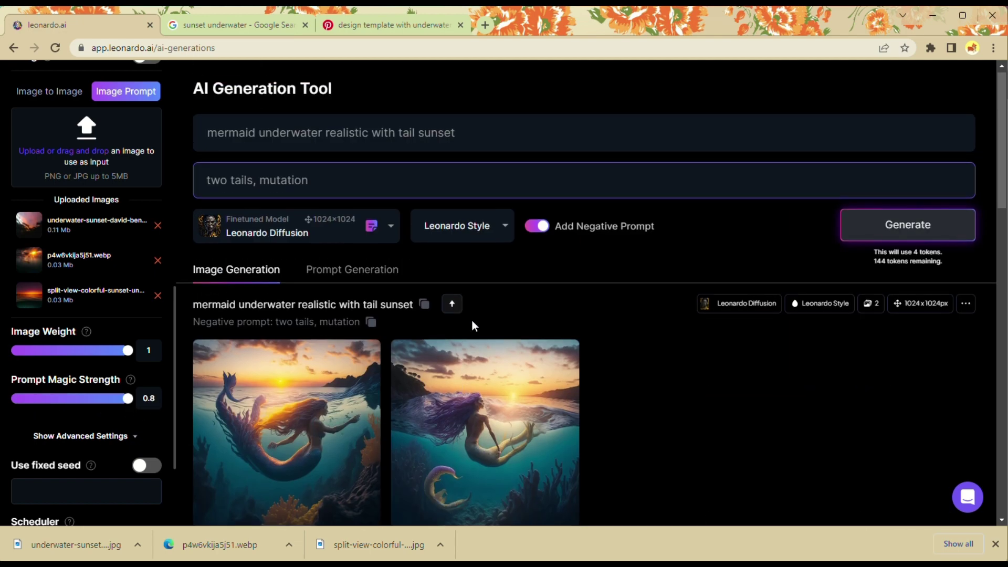
- Generate images guided by the uploaded sunset photos and wait for the red-water seascapes
{"action": "left_click", "coordinate": [887, 225]}
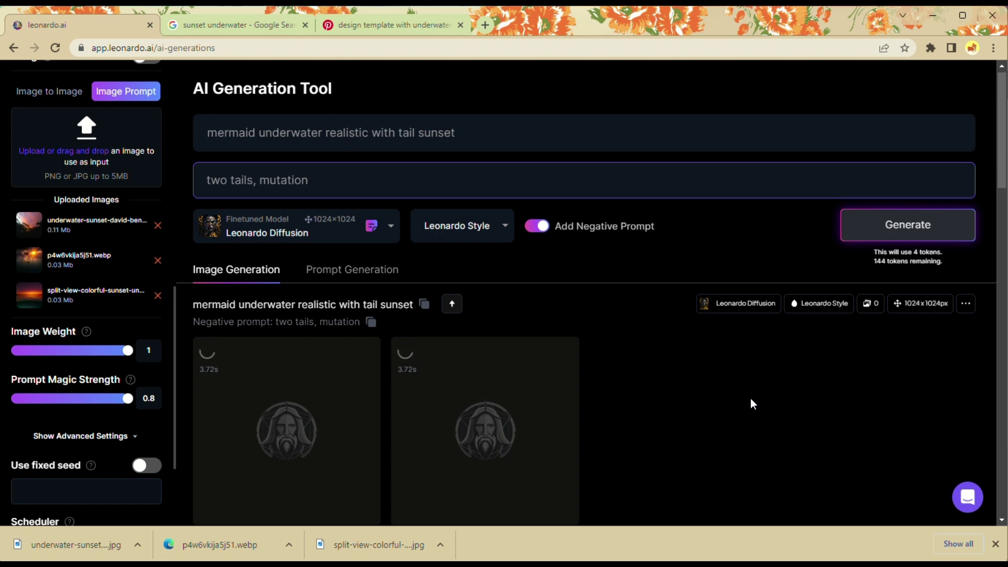
{"action": "scroll", "coordinate": [515, 419], "scroll_direction": "down", "scroll_amount": 3}
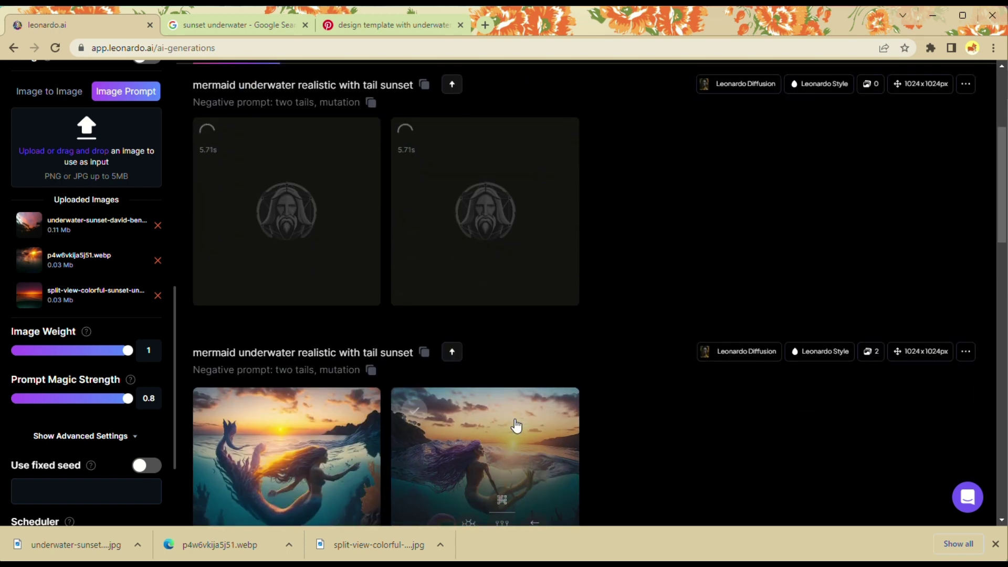
{"action": "scroll", "coordinate": [514, 425], "scroll_direction": "up", "scroll_amount": 1}
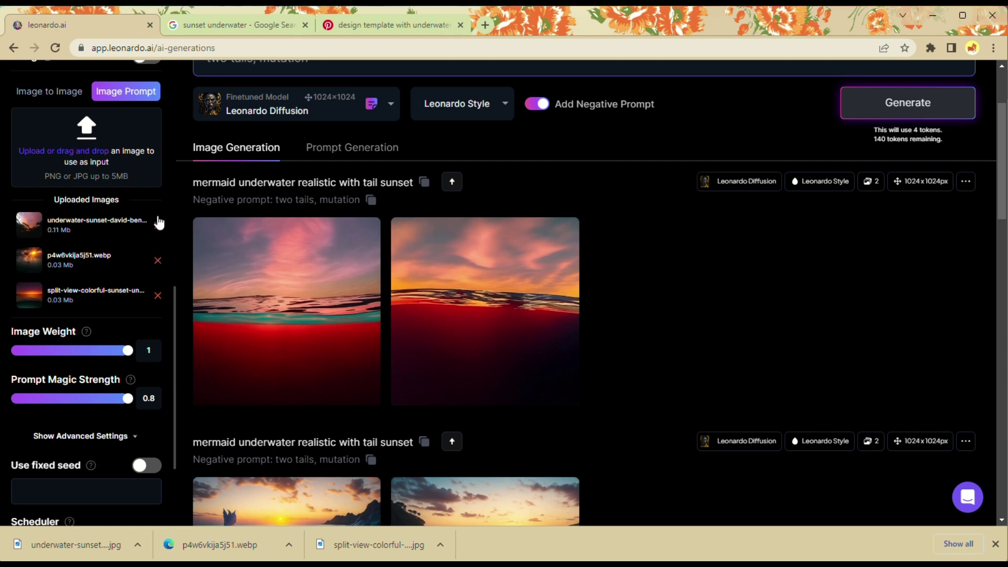
- Remove two uploaded sunset photos and generate again from the remaining reference
{"action": "left_click", "coordinate": [158, 225]}
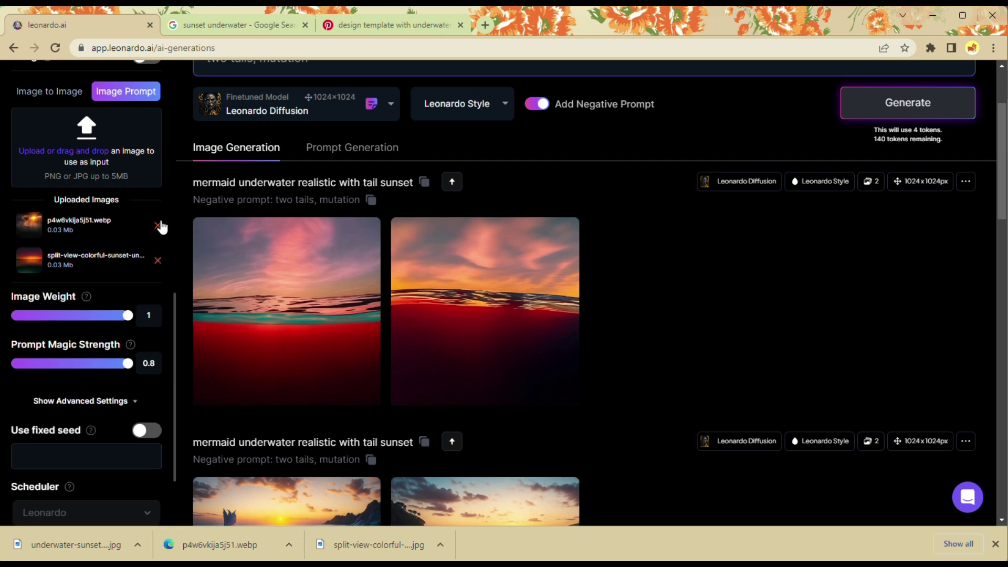
{"action": "left_click", "coordinate": [158, 261]}
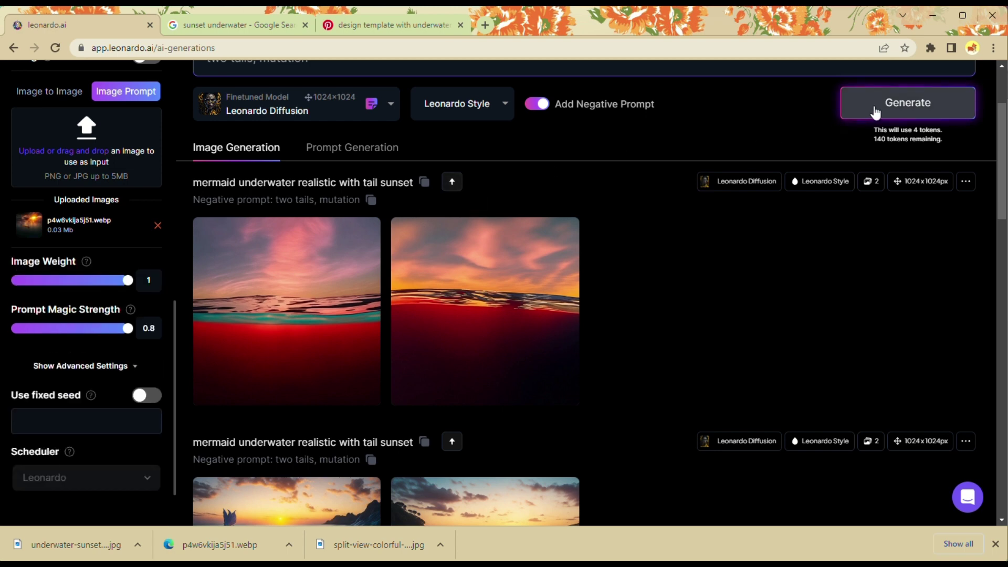
{"action": "left_click", "coordinate": [875, 112]}
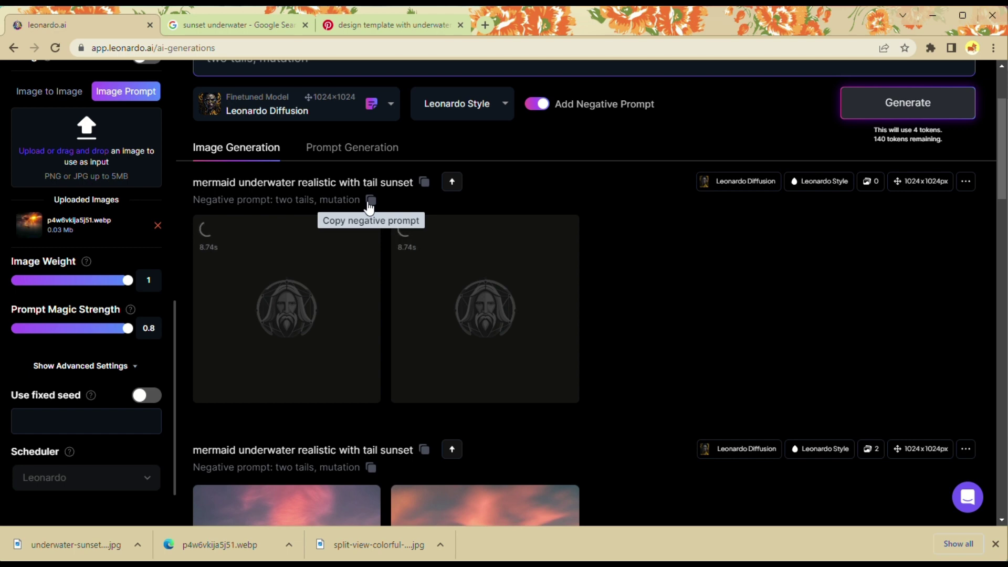
{"action": "scroll", "coordinate": [383, 315], "scroll_direction": "down", "scroll_amount": 3}
{"action": "scroll", "coordinate": [383, 315], "scroll_direction": "down", "scroll_amount": 3}
{"action": "scroll", "coordinate": [381, 316], "scroll_direction": "up", "scroll_amount": 2}
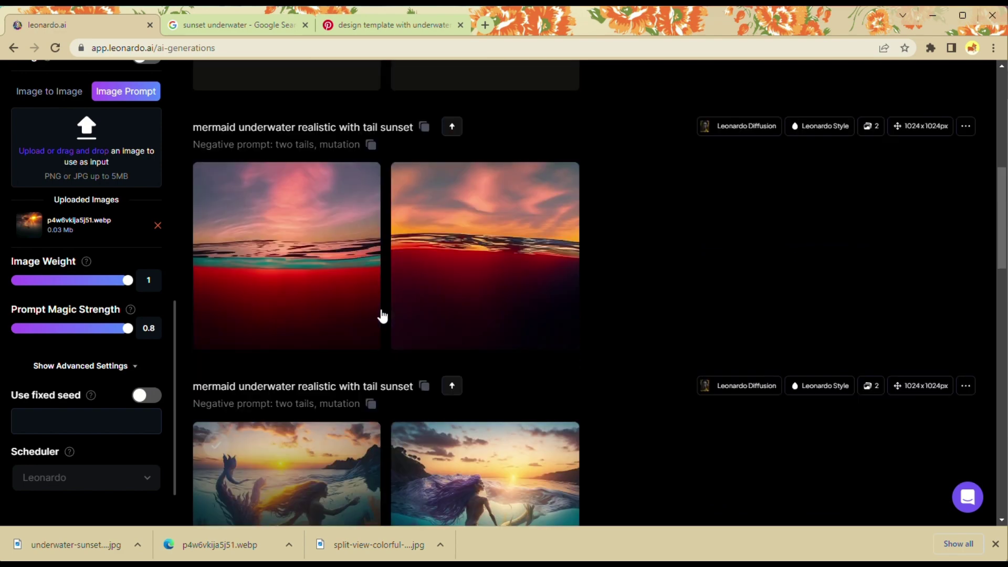
{"action": "scroll", "coordinate": [381, 316], "scroll_direction": "down", "scroll_amount": 1}
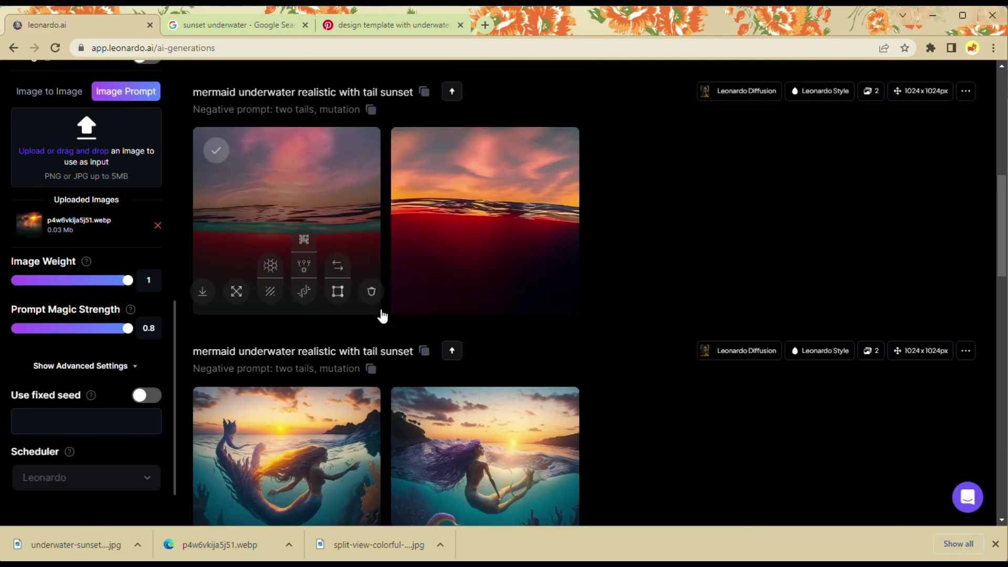
{"action": "scroll", "coordinate": [381, 315], "scroll_direction": "down", "scroll_amount": 3}
{"action": "scroll", "coordinate": [382, 315], "scroll_direction": "up", "scroll_amount": 5}
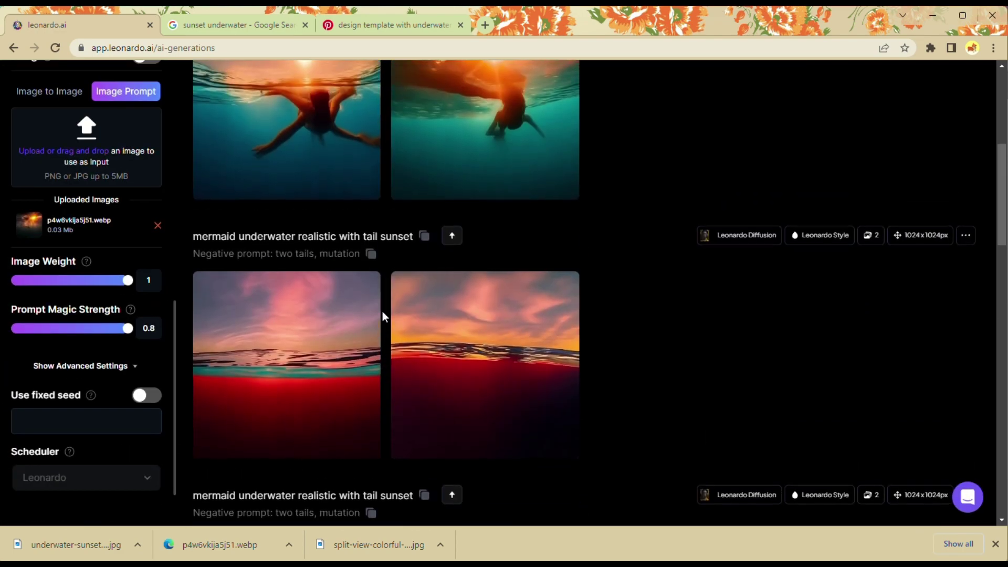
{"action": "scroll", "coordinate": [382, 315], "scroll_direction": "up", "scroll_amount": 2}
{"action": "scroll", "coordinate": [382, 315], "scroll_direction": "up", "scroll_amount": 1}
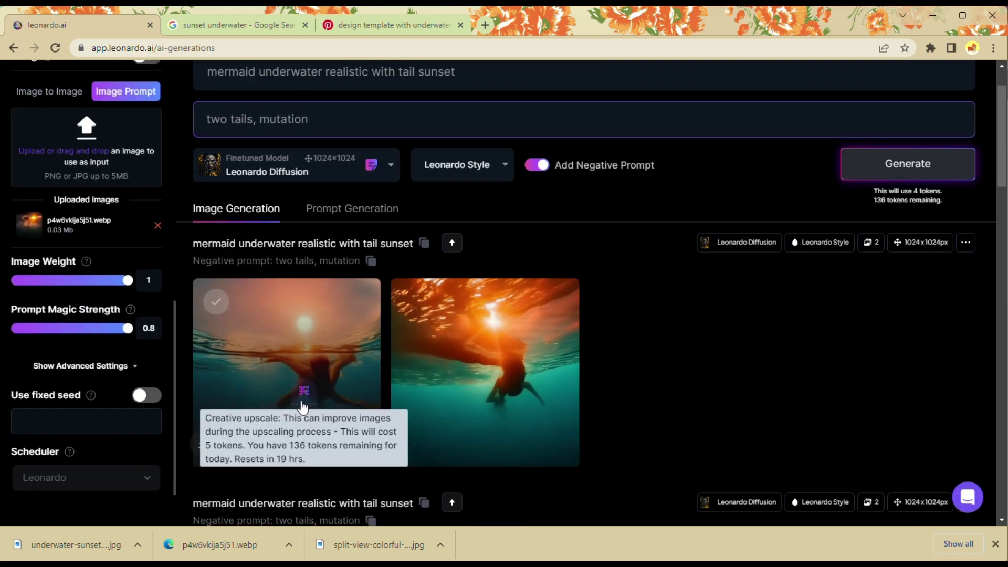
- Switch to Leonardo Creative, lower Prompt Magic Strength to 0.5 and Image Weight to 0.74
{"action": "left_click", "coordinate": [340, 165]}
{"action": "left_click", "coordinate": [240, 224]}
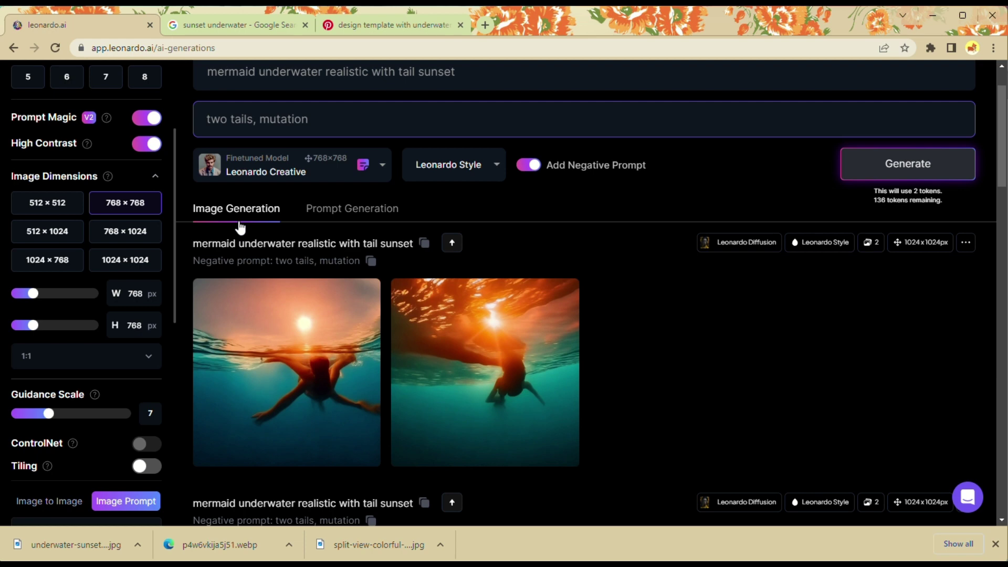
{"action": "scroll", "coordinate": [135, 376], "scroll_direction": "down", "scroll_amount": 3}
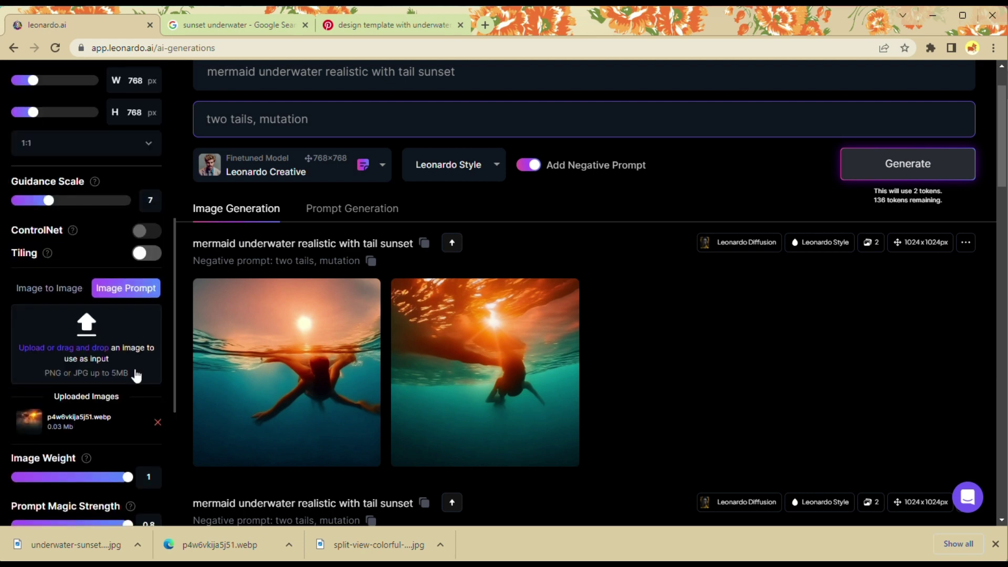
{"action": "scroll", "coordinate": [135, 376], "scroll_direction": "down", "scroll_amount": 2}
{"action": "scroll", "coordinate": [134, 376], "scroll_direction": "down", "scroll_amount": 2}
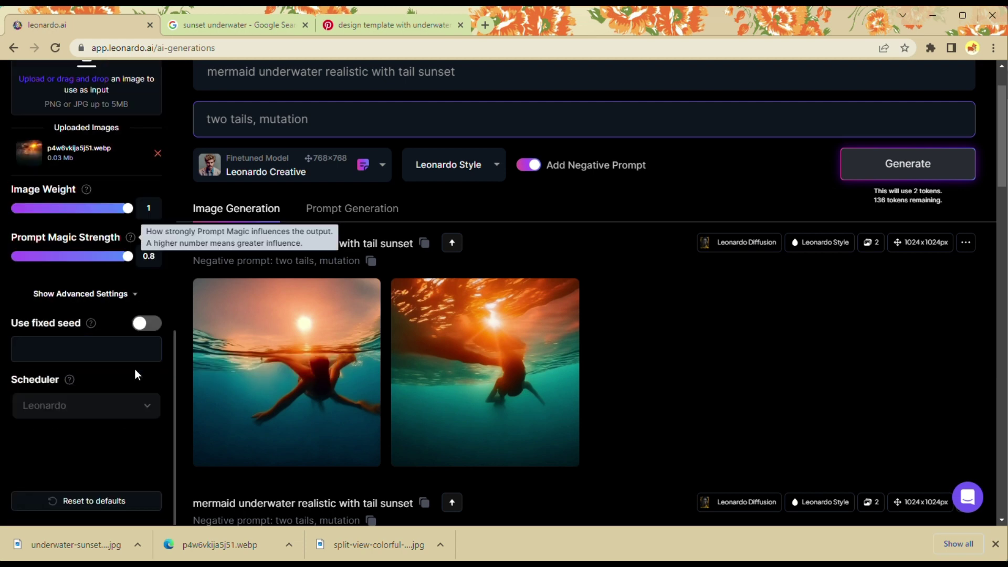
{"action": "scroll", "coordinate": [134, 370], "scroll_direction": "up", "scroll_amount": 1}
{"action": "left_click", "coordinate": [94, 357]}
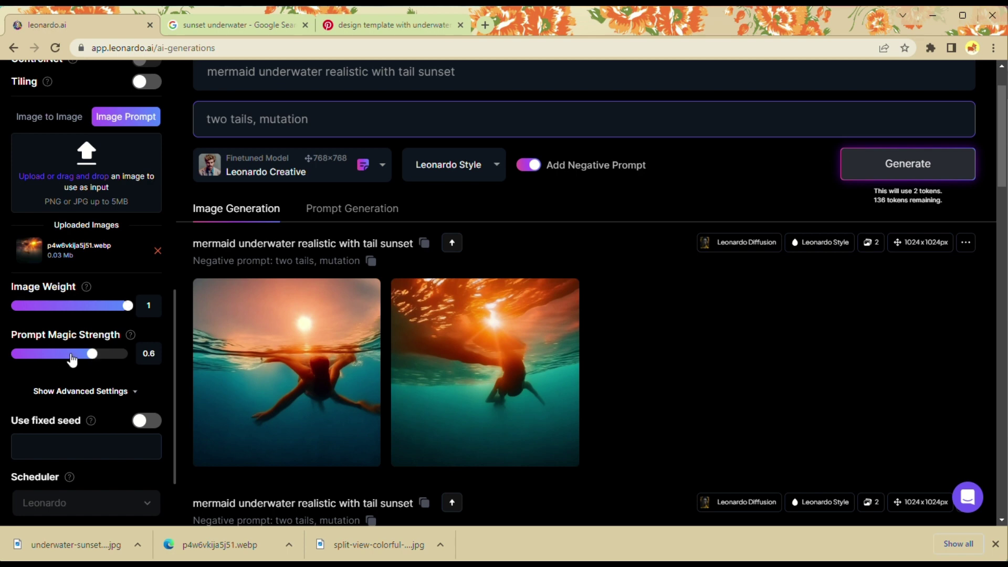
{"action": "left_click", "coordinate": [71, 356]}
{"action": "left_click", "coordinate": [82, 306]}
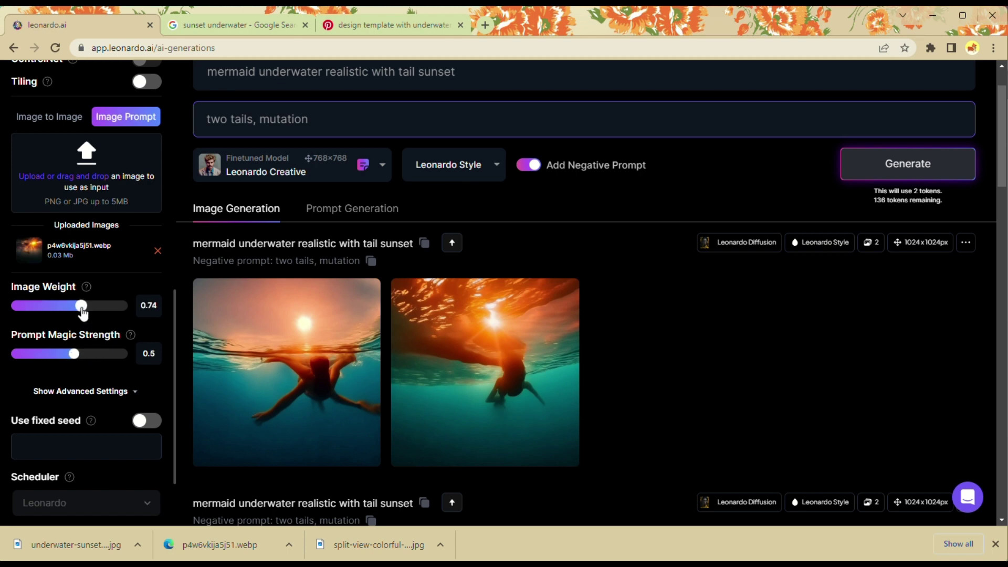
{"action": "scroll", "coordinate": [366, 239], "scroll_direction": "up", "scroll_amount": 1}
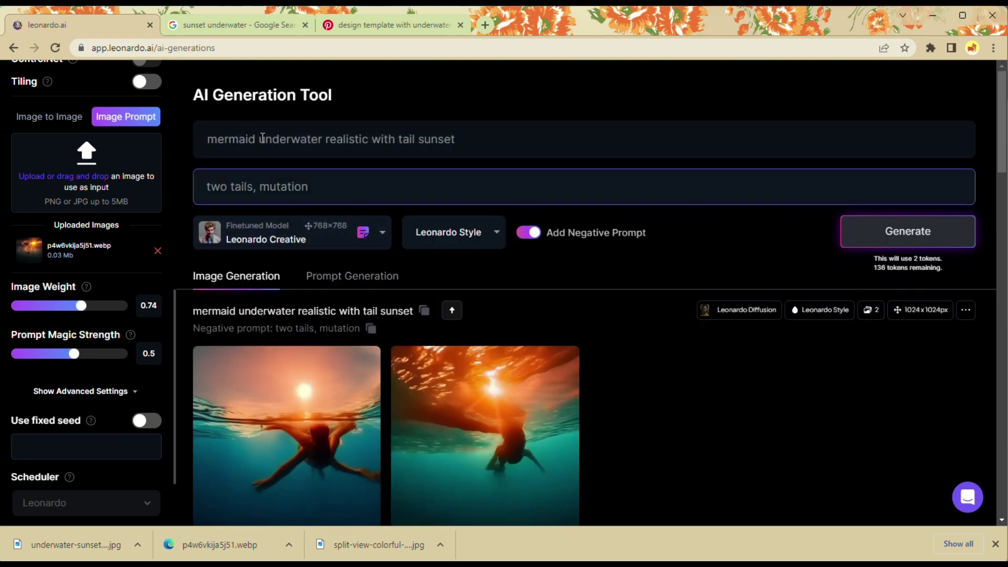
- Drop 'underwater' from the prompt, add 'with a turtle beside the mermaid', and generate
{"action": "double_click", "coordinate": [262, 139]}
{"action": "key", "text": "BackSpace"}
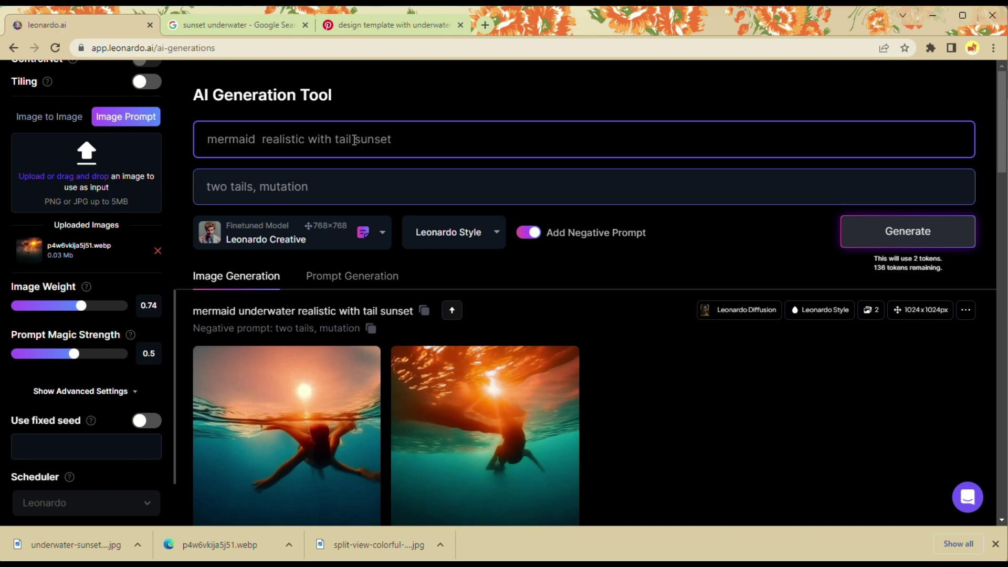
{"action": "mouse_move", "coordinate": [354, 139]}
{"action": "left_mouse_down"}
{"action": "mouse_move", "coordinate": [308, 139]}
{"action": "mouse_move", "coordinate": [403, 138]}
{"action": "left_mouse_up"}
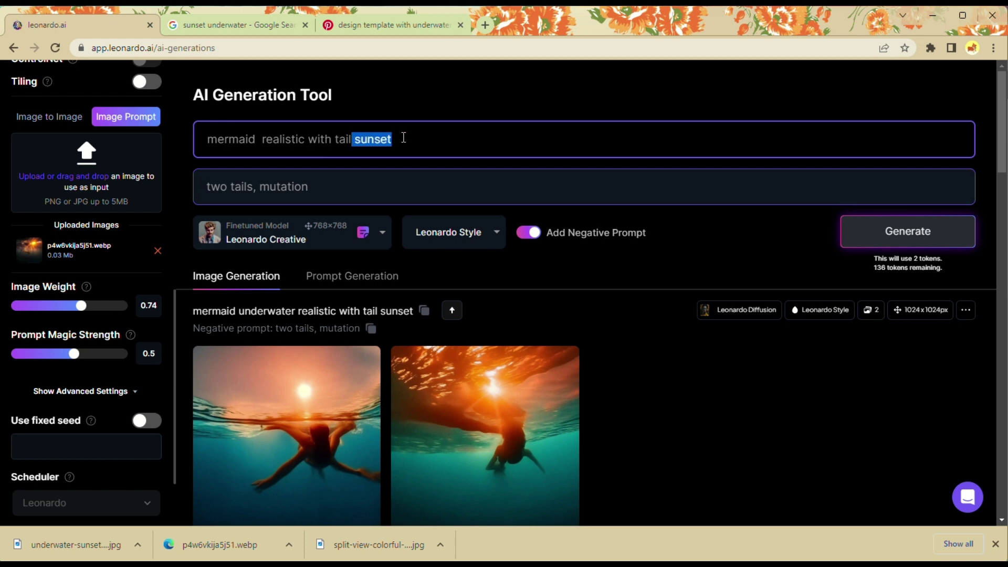
{"action": "left_click", "coordinate": [404, 138]}
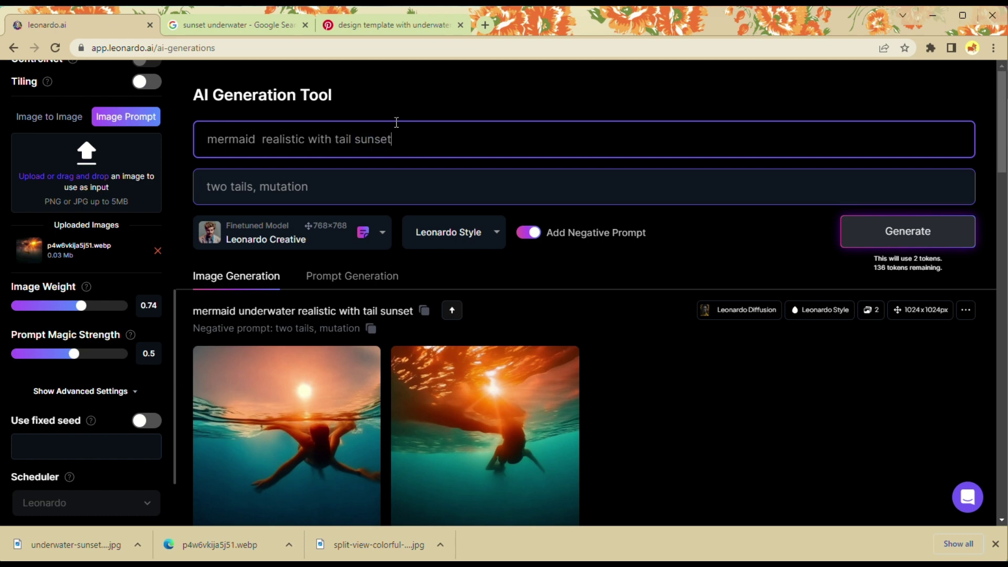
{"action": "left_click", "coordinate": [353, 138]}
{"action": "type", "text": "with a turtle"}
{"action": "type", "text": "b"}
{"action": "type", "text": "eside"}
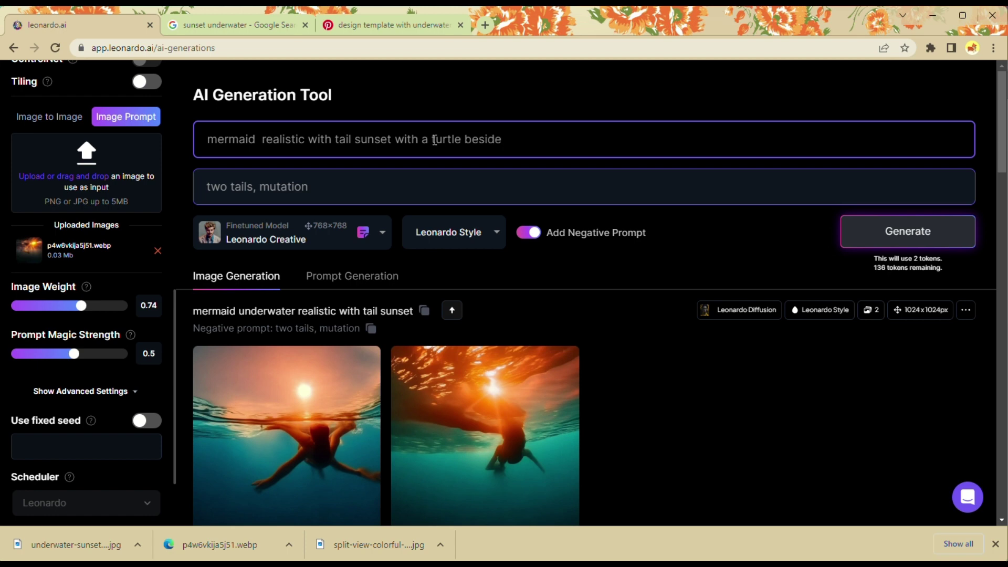
{"action": "type", "text": "the mermaid"}
{"action": "key", "text": "Return"}
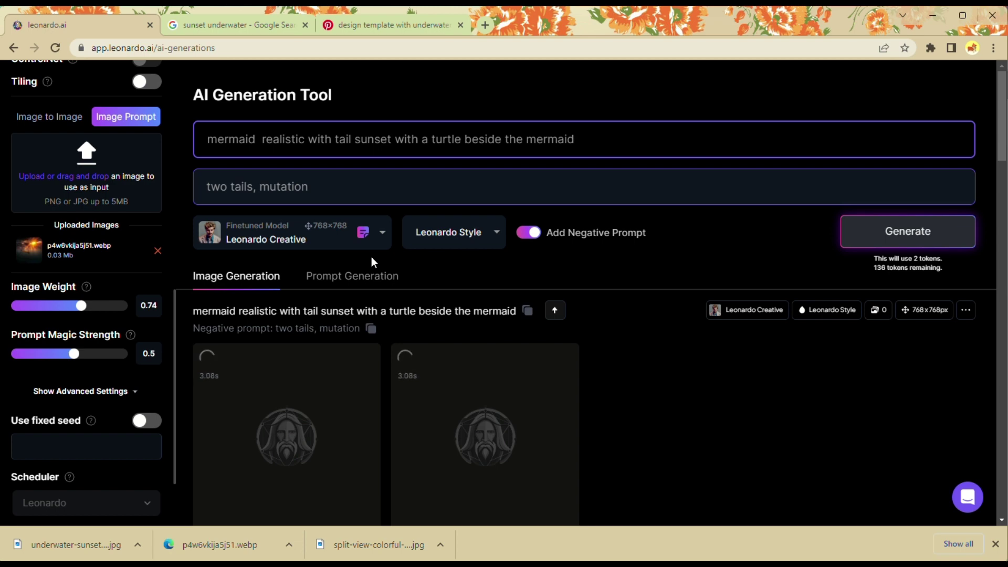
{"action": "scroll", "coordinate": [371, 258], "scroll_direction": "down", "scroll_amount": 2}
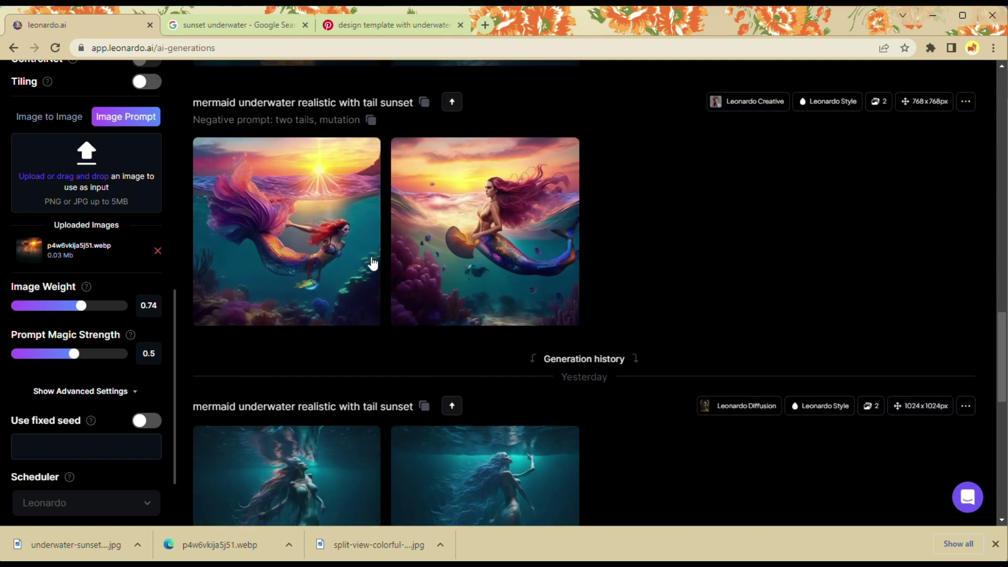
{"action": "scroll", "coordinate": [371, 257], "scroll_direction": "down", "scroll_amount": 1}
{"action": "scroll", "coordinate": [371, 257], "scroll_direction": "up", "scroll_amount": 1}
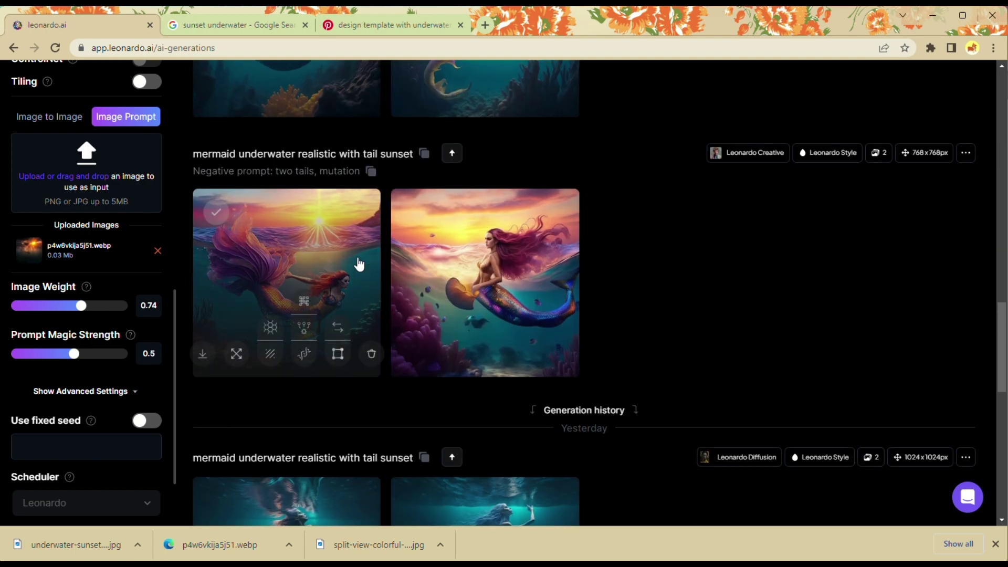
{"action": "scroll", "coordinate": [301, 354], "scroll_direction": "up", "scroll_amount": 1}
{"action": "scroll", "coordinate": [302, 353], "scroll_direction": "up", "scroll_amount": 2}
{"action": "scroll", "coordinate": [300, 353], "scroll_direction": "up", "scroll_amount": 2}
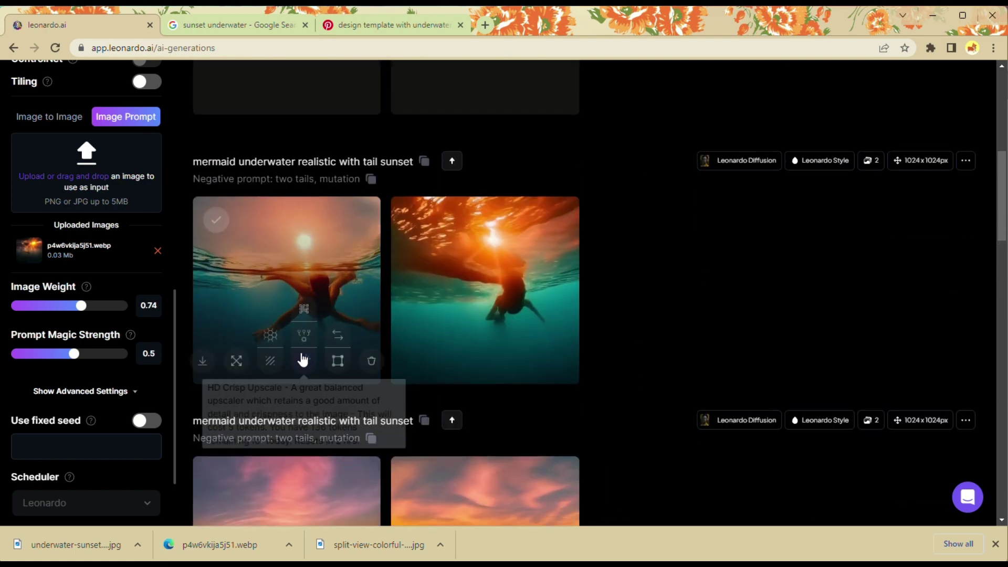
{"action": "scroll", "coordinate": [301, 353], "scroll_direction": "up", "scroll_amount": 2}
{"action": "scroll", "coordinate": [301, 352], "scroll_direction": "up", "scroll_amount": 2}
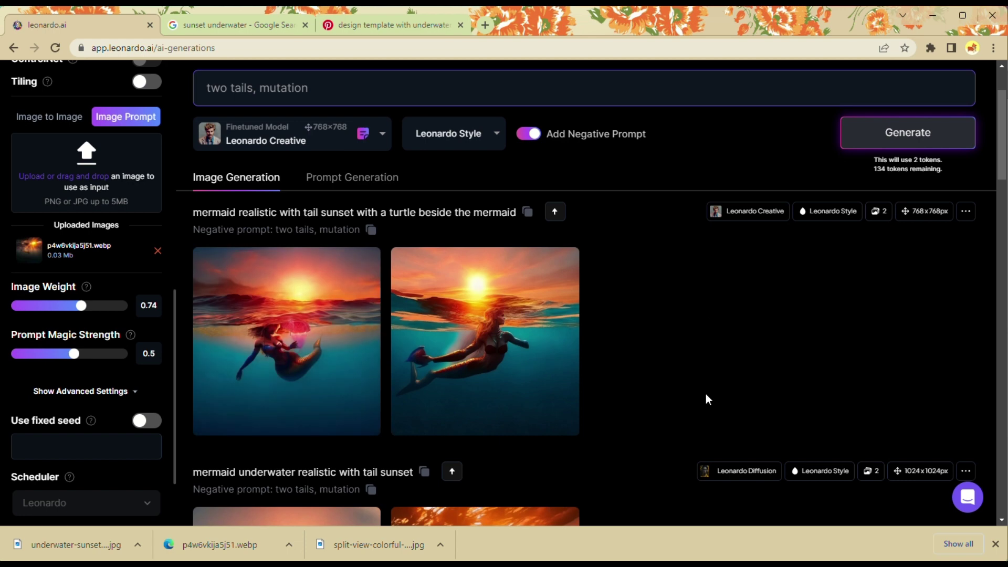
{"action": "scroll", "coordinate": [234, 349], "scroll_direction": "up", "scroll_amount": 3}
{"action": "scroll", "coordinate": [234, 348], "scroll_direction": "up", "scroll_amount": 3}
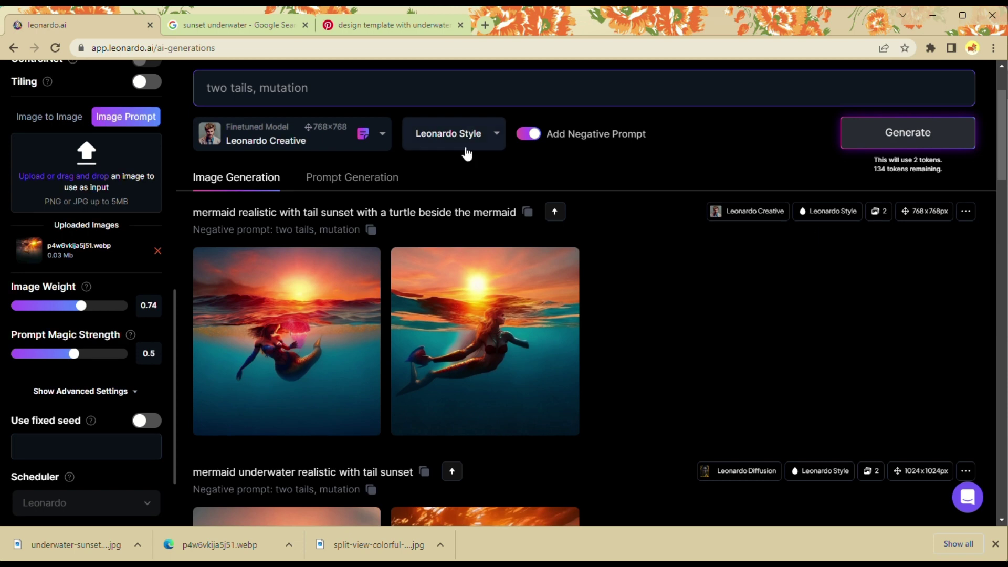
- Check the Leonardo Style presets, then lower Image Weight to 0.53
{"action": "left_click", "coordinate": [466, 142]}
{"action": "scroll", "coordinate": [622, 237], "scroll_direction": "down", "scroll_amount": 1}
{"action": "scroll", "coordinate": [621, 233], "scroll_direction": "down", "scroll_amount": 2}
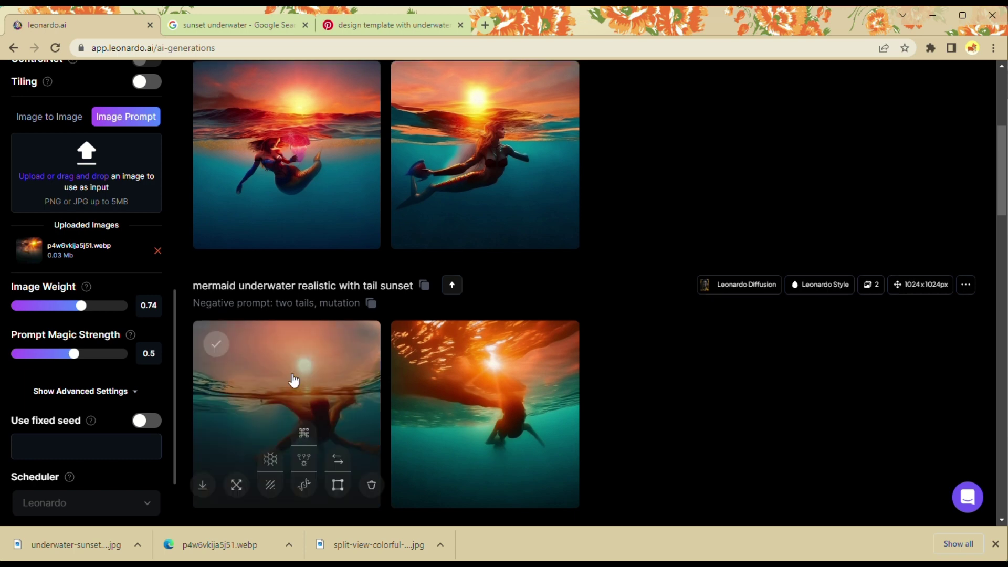
{"action": "scroll", "coordinate": [293, 383], "scroll_direction": "down", "scroll_amount": 3}
{"action": "scroll", "coordinate": [292, 383], "scroll_direction": "up", "scroll_amount": 1}
{"action": "left_click", "coordinate": [44, 309]}
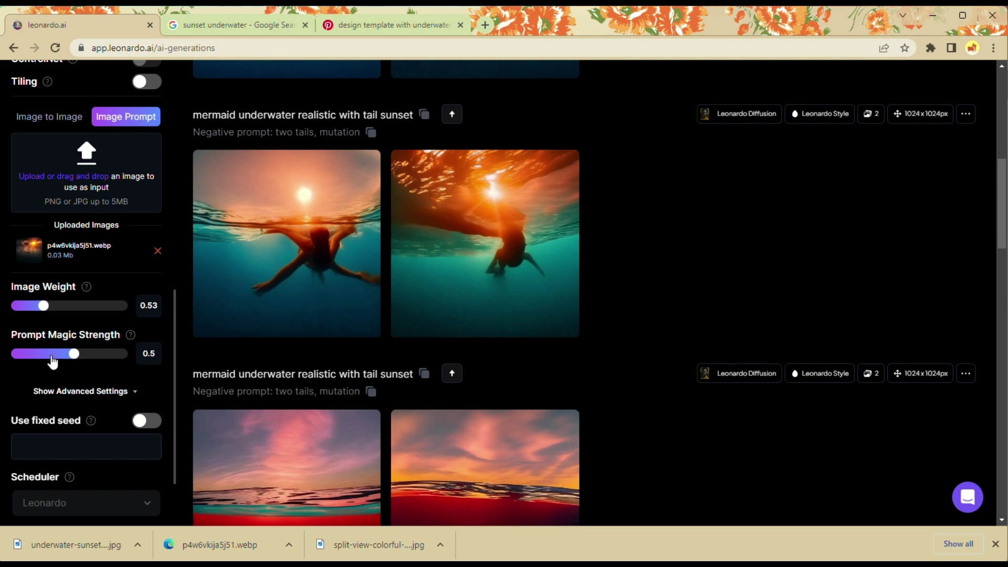
{"action": "scroll", "coordinate": [512, 197], "scroll_direction": "up", "scroll_amount": 5}
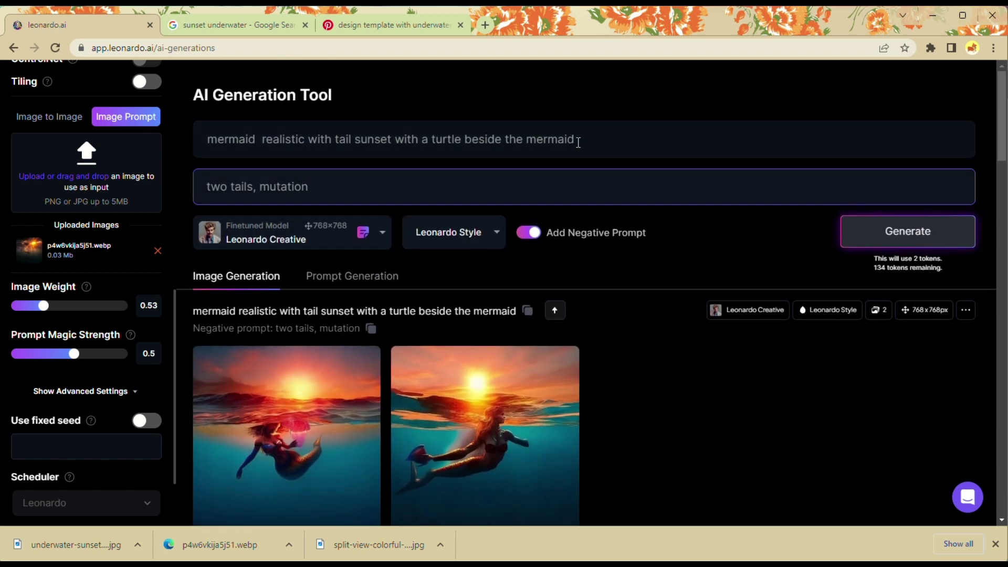
- Replace the turtle phrase so the prompt reads 'mermaid underwater realistic with tail sunset', and generate
{"action": "left_click_drag", "start_coordinate": [580, 140], "coordinate": [428, 139]}
{"action": "key", "text": "BackSpace"}
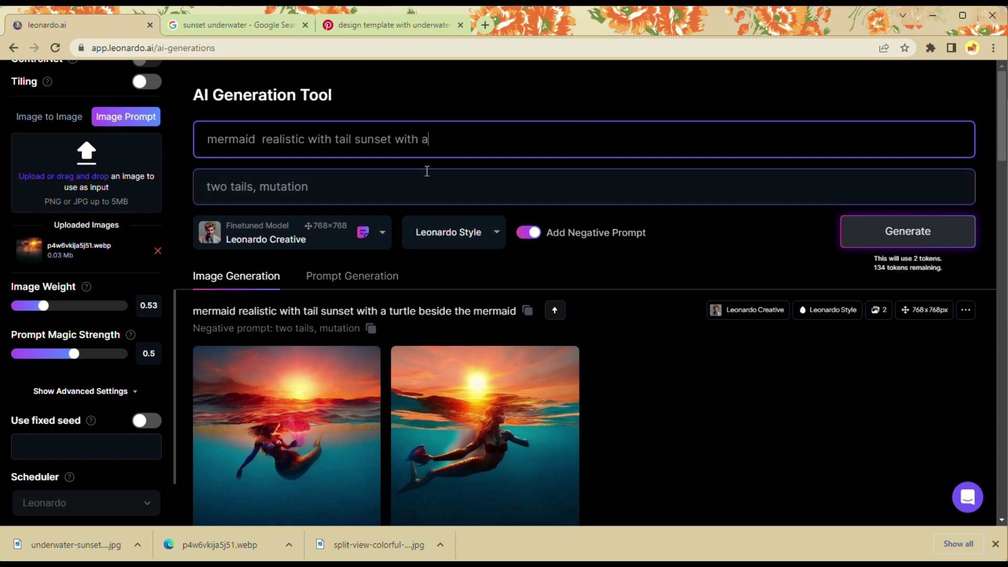
{"action": "key", "text": "BackSpace"}
{"action": "key", "text": "BackSpace"}
{"action": "key", "text": "BackSpace"}
{"action": "key", "text": "BackSpace"}
{"action": "key", "text": "BackSpace"}
{"action": "key", "text": "BackSpace"}
{"action": "left_click", "coordinate": [260, 138]}
{"action": "type", "text": "u"}
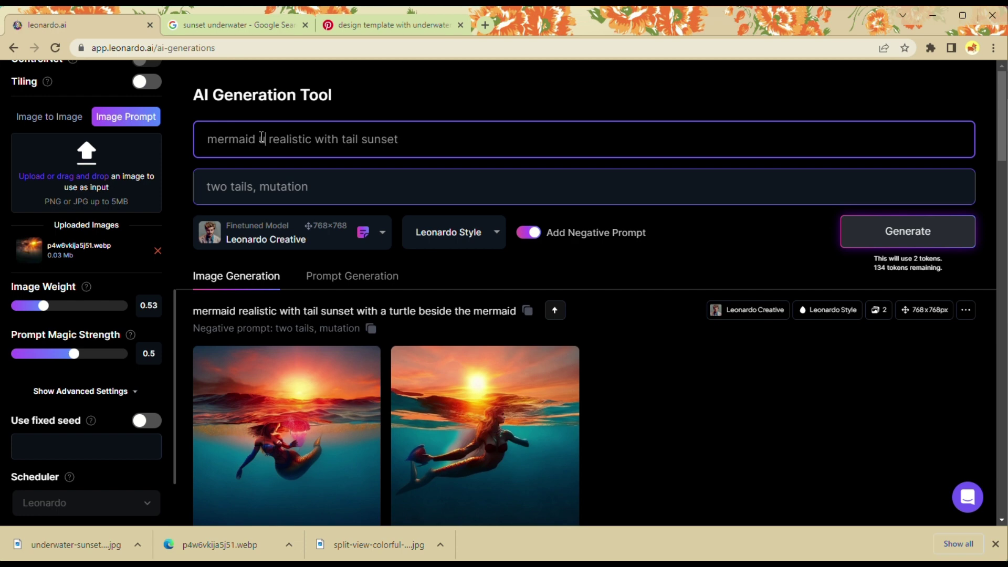
{"action": "type", "text": "nderwater"}
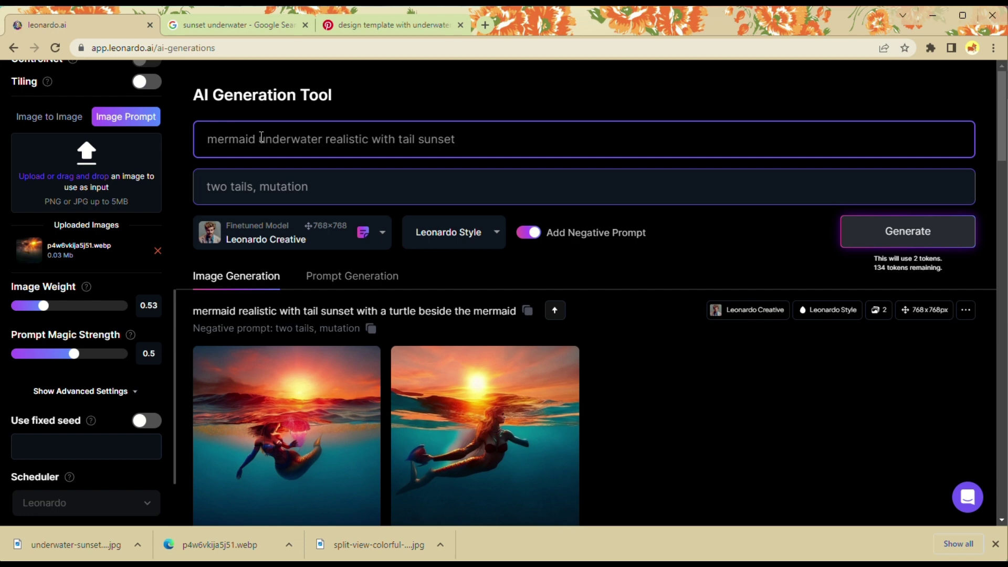
{"action": "key", "text": "Return"}
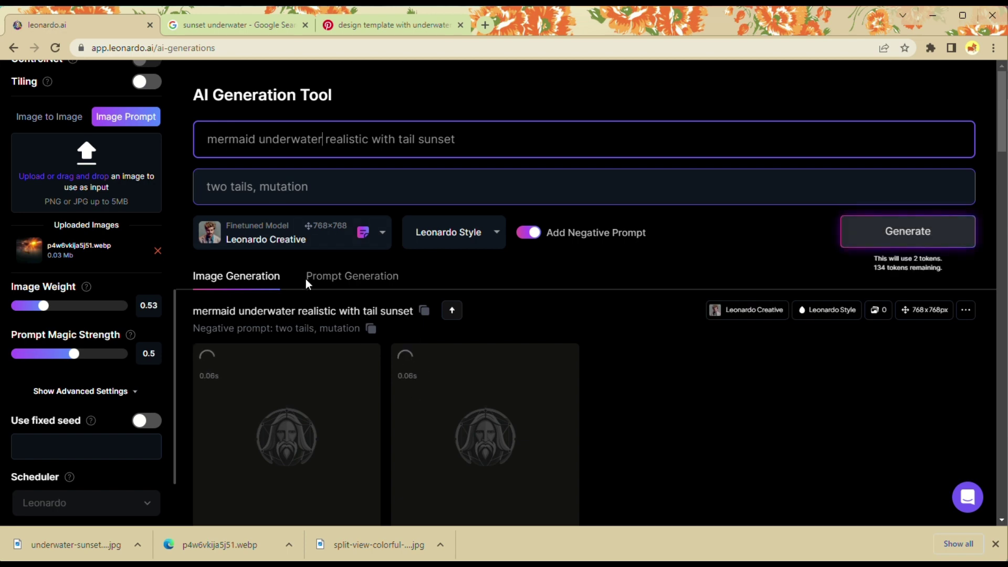
{"action": "scroll", "coordinate": [306, 285], "scroll_direction": "down", "scroll_amount": 3}
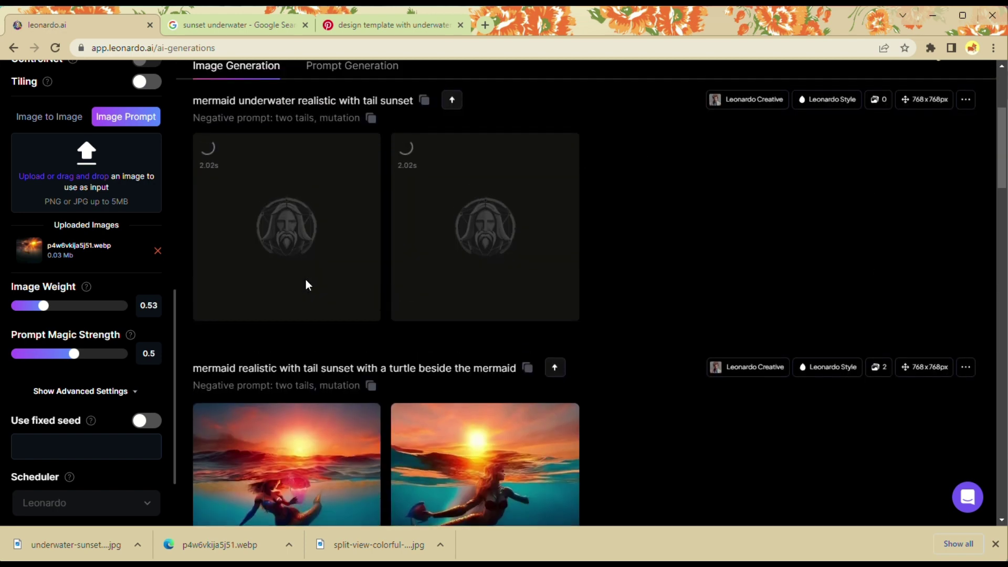
{"action": "scroll", "coordinate": [306, 284], "scroll_direction": "up", "scroll_amount": 3}
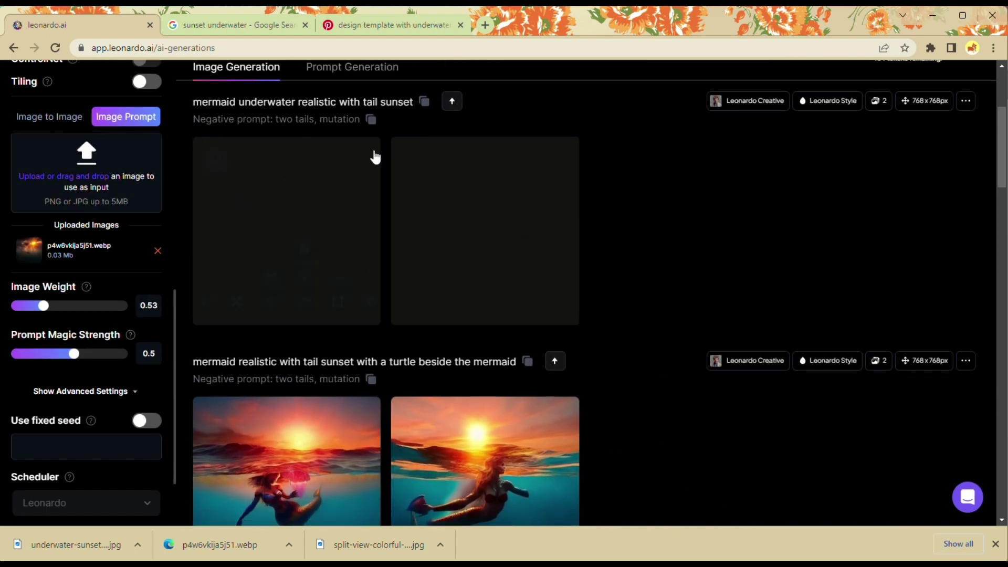
{"action": "scroll", "coordinate": [374, 148], "scroll_direction": "up", "scroll_amount": 3}
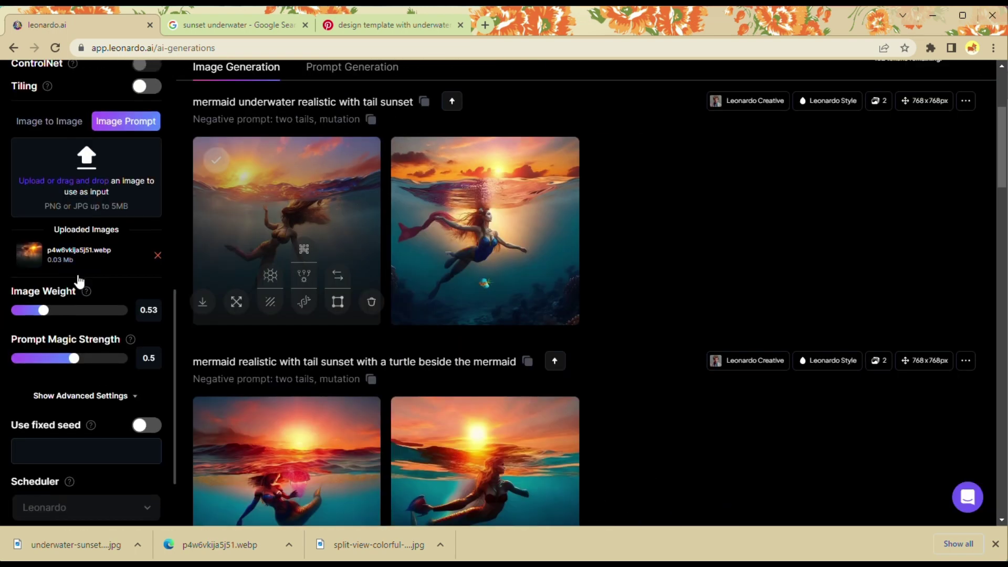
{"action": "scroll", "coordinate": [80, 281], "scroll_direction": "up", "scroll_amount": 2}
{"action": "scroll", "coordinate": [271, 292], "scroll_direction": "up", "scroll_amount": 3}
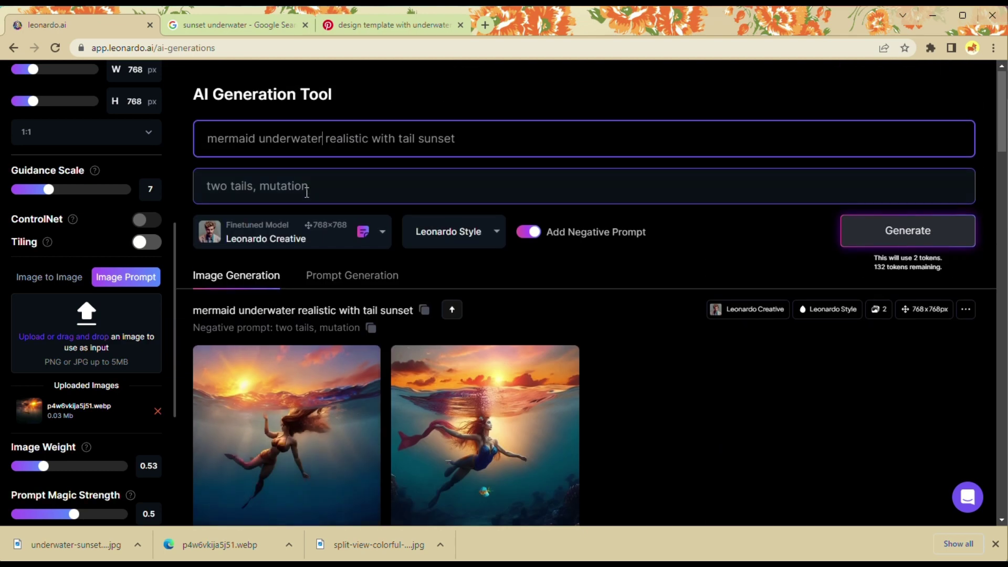
{"action": "scroll", "coordinate": [307, 192], "scroll_direction": "down", "scroll_amount": 4}
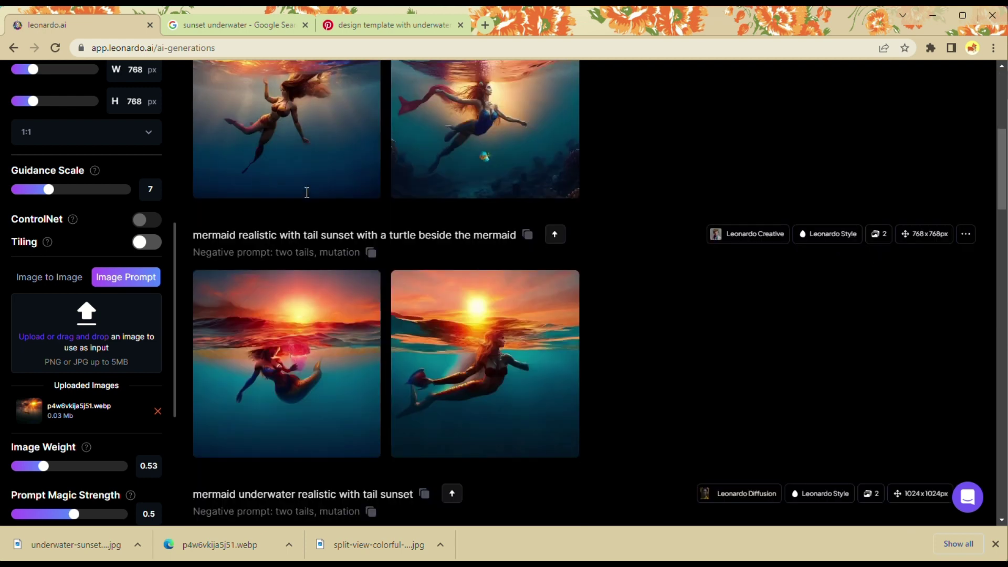
{"action": "scroll", "coordinate": [306, 192], "scroll_direction": "up", "scroll_amount": 3}
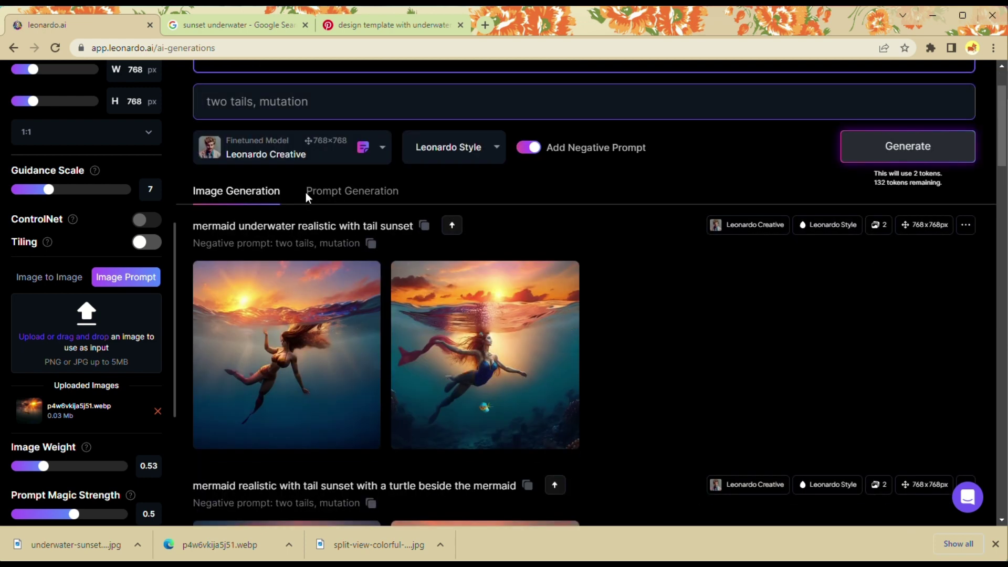
{"action": "scroll", "coordinate": [306, 192], "scroll_direction": "down", "scroll_amount": 5}
{"action": "scroll", "coordinate": [305, 197], "scroll_direction": "down", "scroll_amount": 1}
{"action": "scroll", "coordinate": [306, 198], "scroll_direction": "up", "scroll_amount": 3}
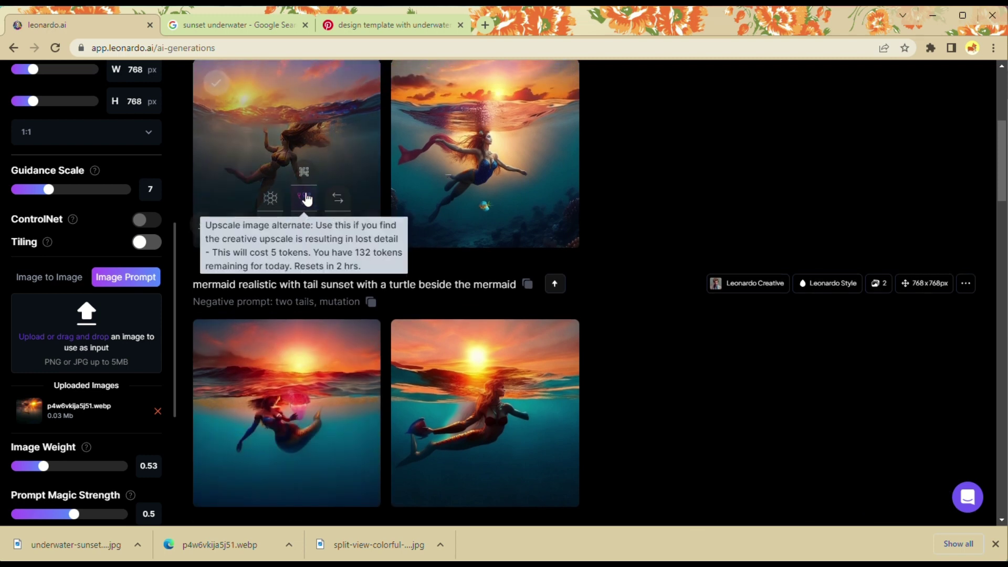
{"action": "scroll", "coordinate": [305, 196], "scroll_direction": "up", "scroll_amount": 2}
{"action": "scroll", "coordinate": [306, 197], "scroll_direction": "up", "scroll_amount": 1}
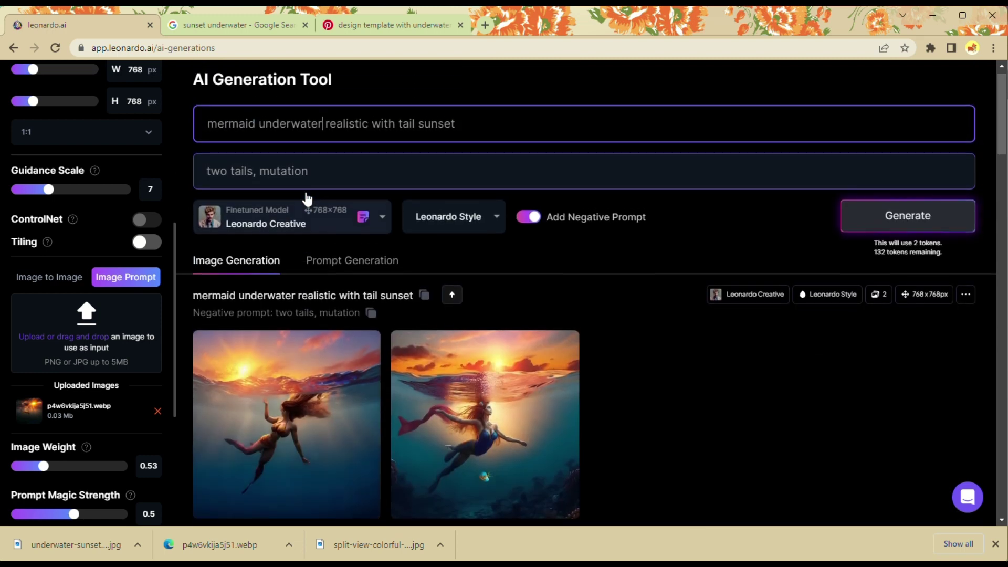
- Delete the negative prompt text, turn Add Negative Prompt off, and generate a new pair
{"action": "double_click", "coordinate": [229, 168]}
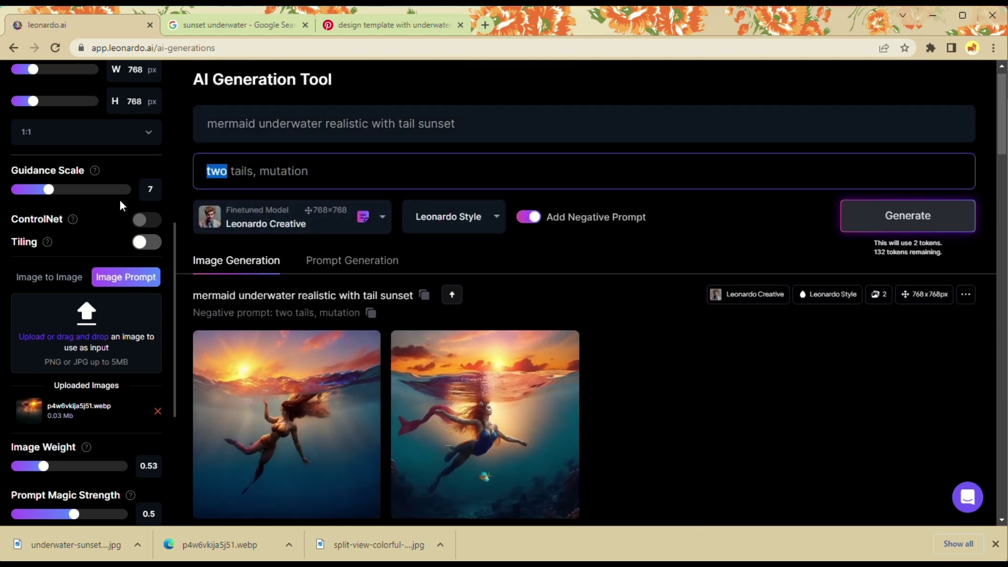
{"action": "key", "text": "ctrl+a"}
{"action": "key", "text": "BackSpace"}
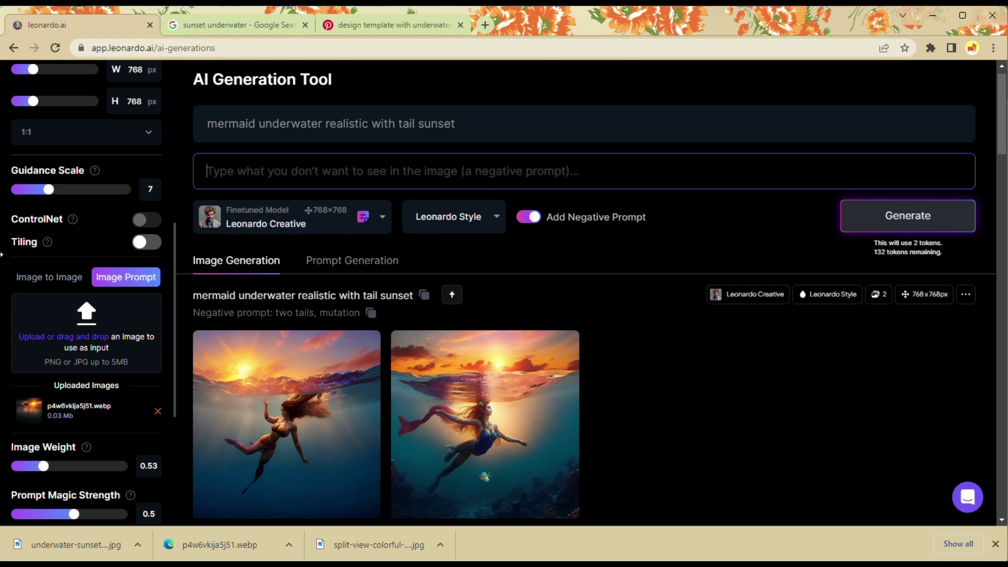
{"action": "left_click", "coordinate": [535, 217]}
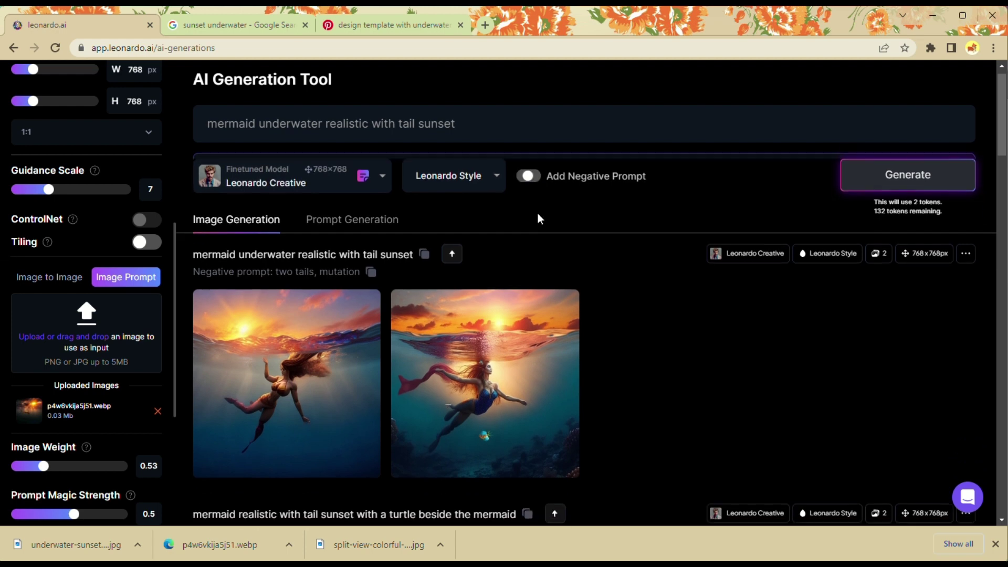
{"action": "left_click", "coordinate": [909, 173]}
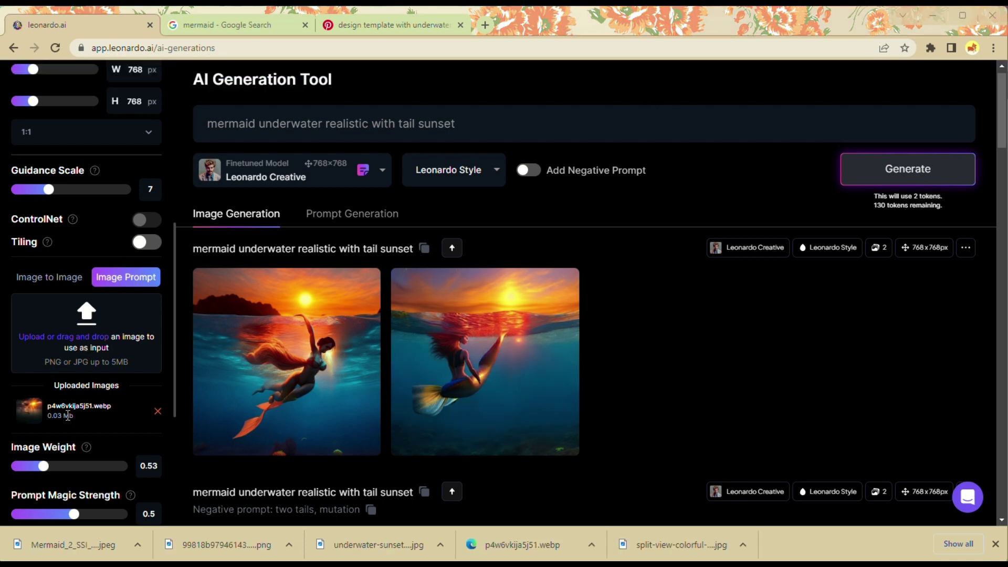
- Upload the mermaid JPEG from Downloads as a second image prompt and generate
{"action": "left_click", "coordinate": [88, 332]}
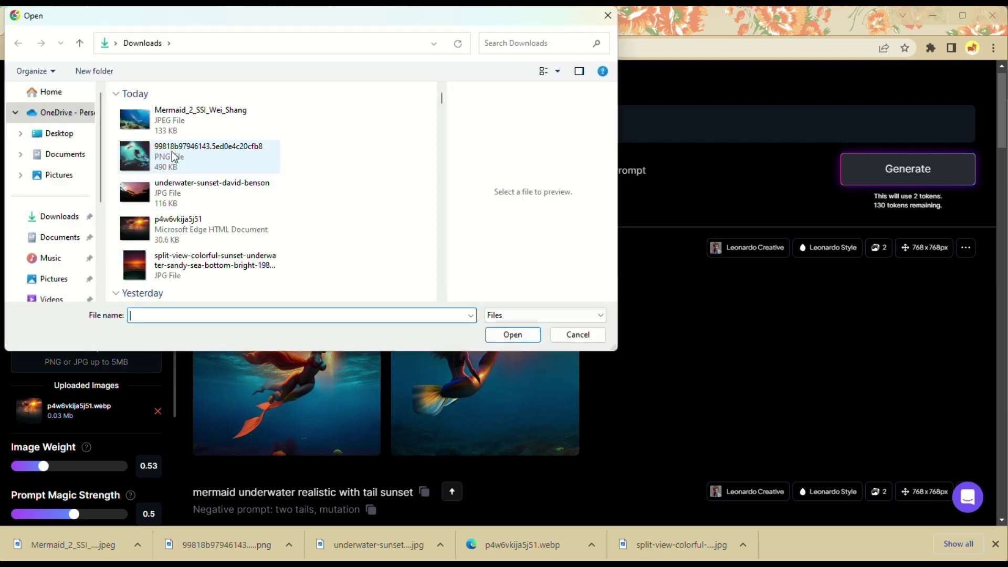
{"action": "left_click", "coordinate": [177, 120]}
{"action": "double_click", "coordinate": [177, 118]}
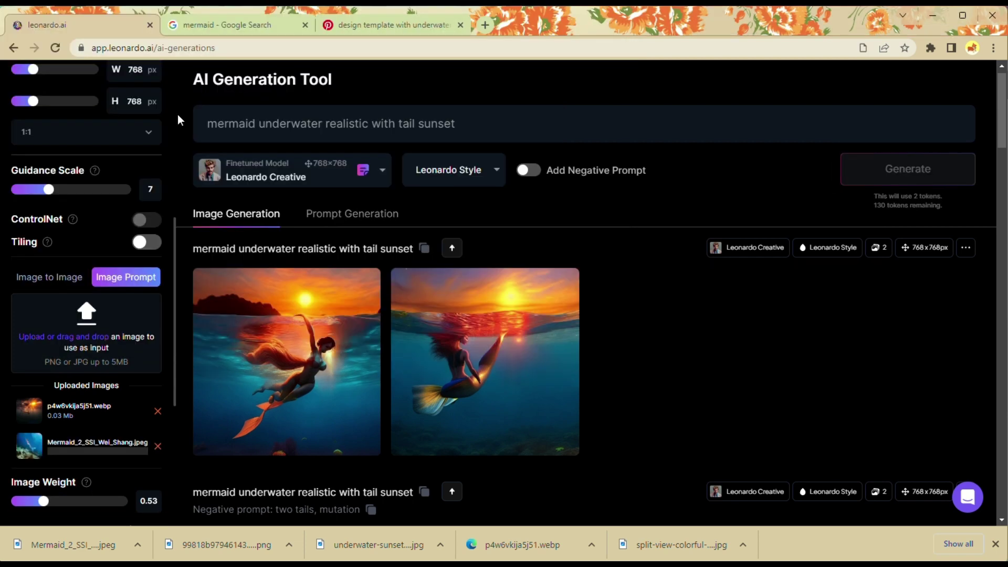
{"action": "left_click", "coordinate": [935, 167]}
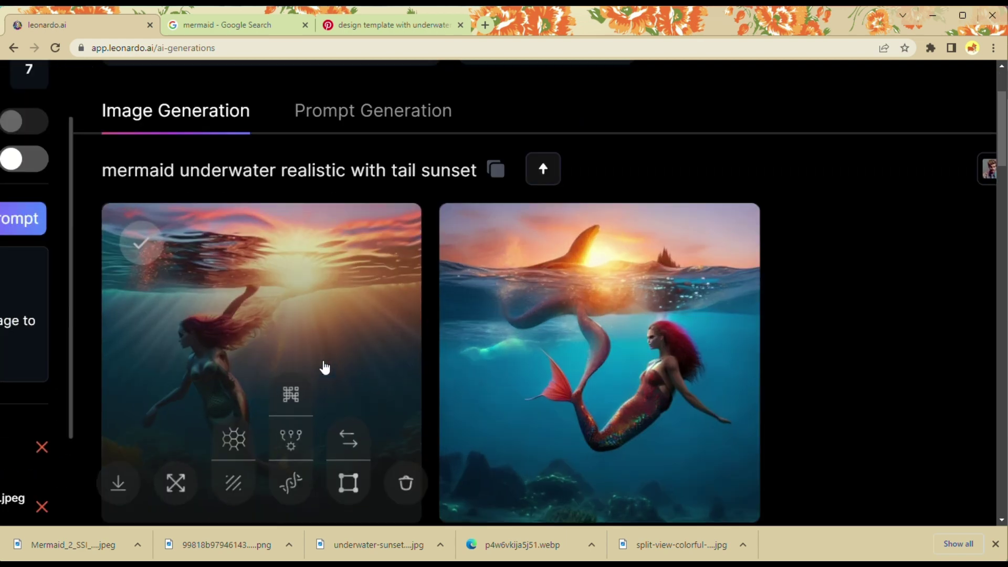
- Preview the first new mermaid image enlarged, then close the lightbox
{"action": "left_click", "coordinate": [325, 367]}
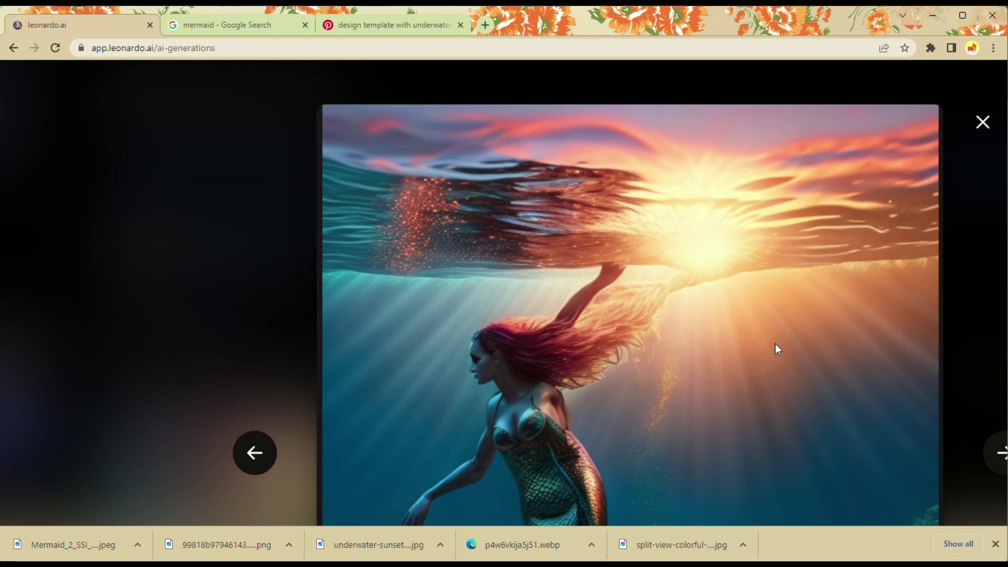
{"action": "left_click", "coordinate": [982, 122]}
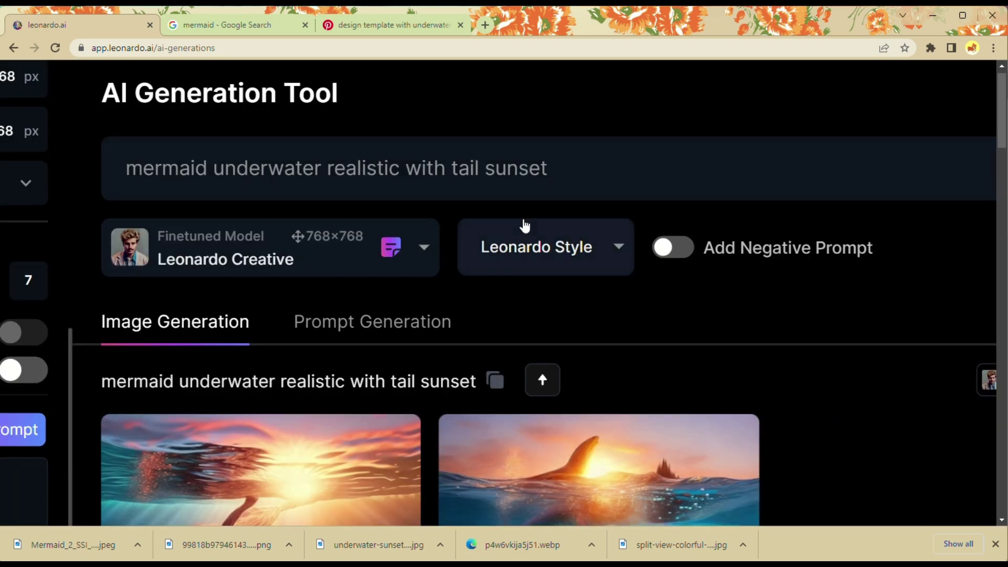
{"action": "scroll", "coordinate": [367, 420], "scroll_direction": "down", "scroll_amount": 3}
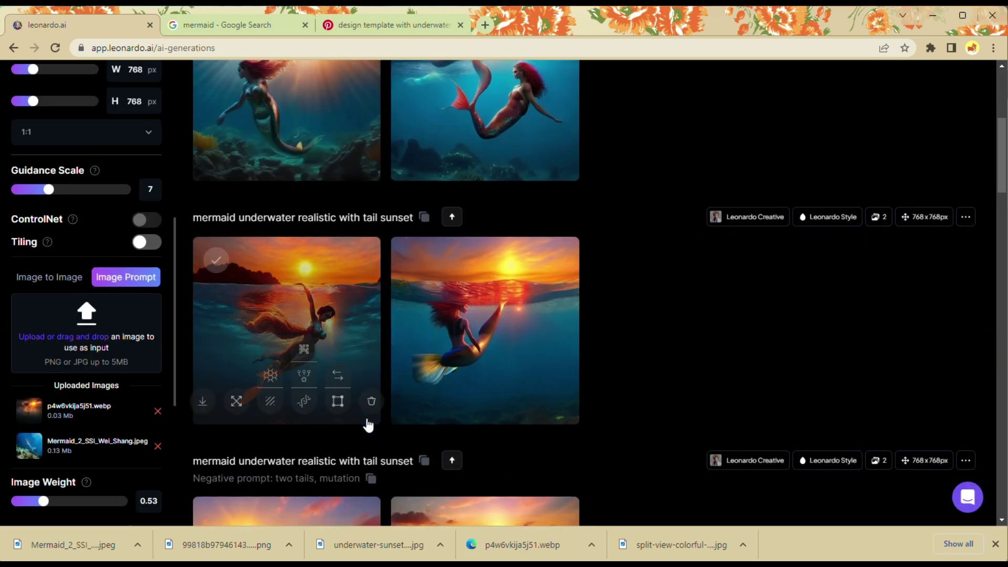
{"action": "scroll", "coordinate": [367, 426], "scroll_direction": "down", "scroll_amount": 3}
{"action": "scroll", "coordinate": [367, 426], "scroll_direction": "up", "scroll_amount": 1}
{"action": "scroll", "coordinate": [367, 425], "scroll_direction": "down", "scroll_amount": 3}
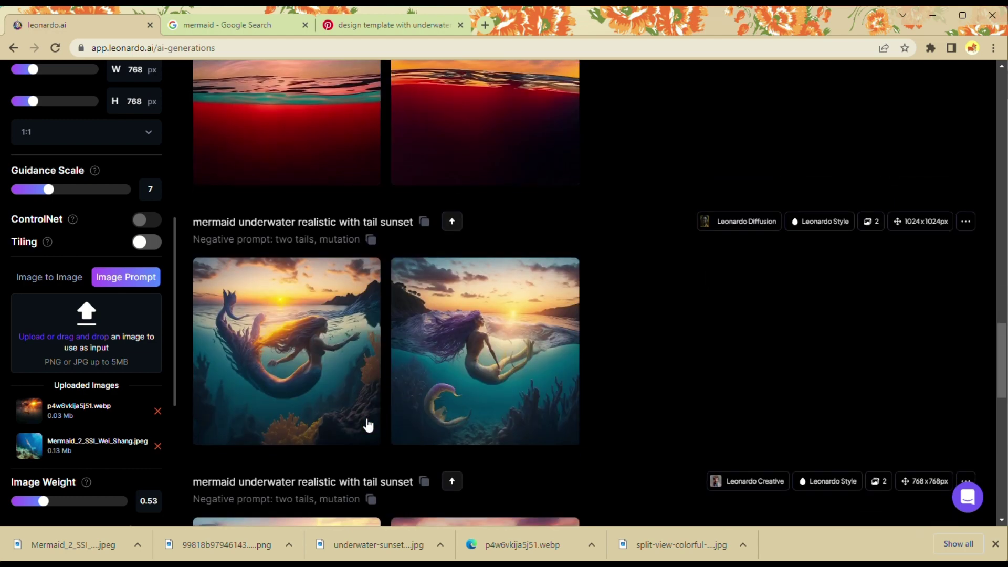
{"action": "scroll", "coordinate": [367, 424], "scroll_direction": "down", "scroll_amount": 4}
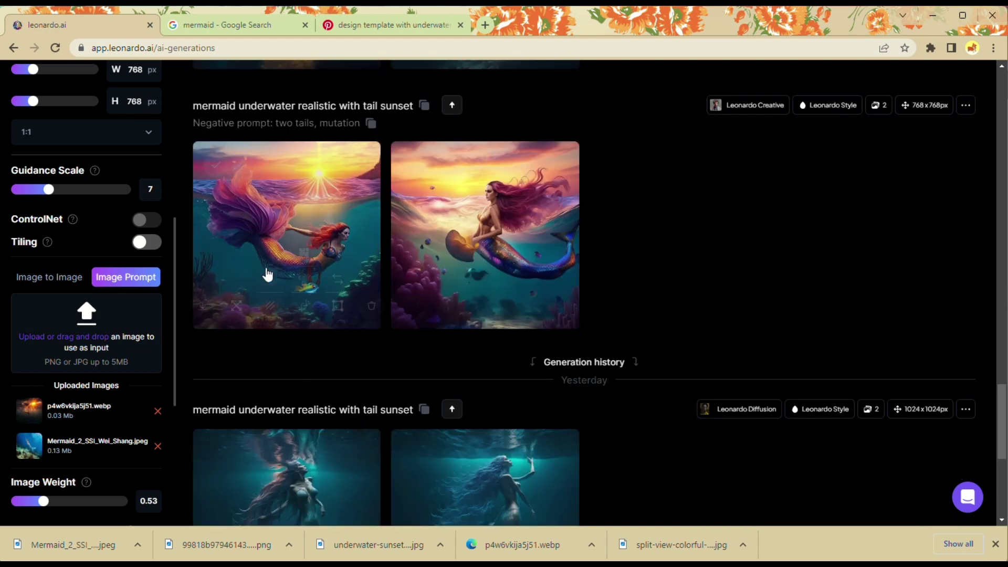
- Enlarge the purple-tailed mermaid image and request a Creative Upscale of it
{"action": "left_click", "coordinate": [249, 237]}
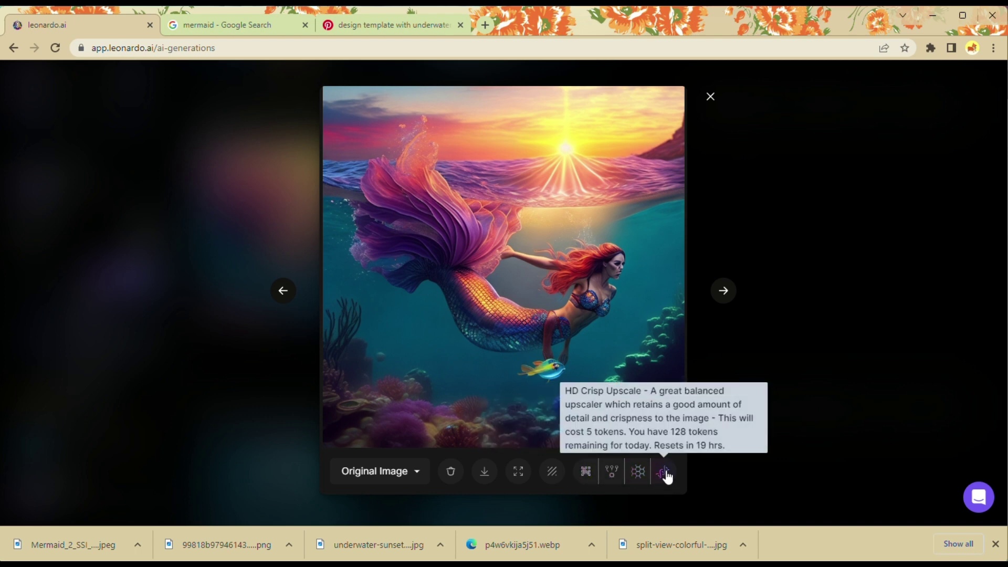
{"action": "left_click", "coordinate": [581, 472]}
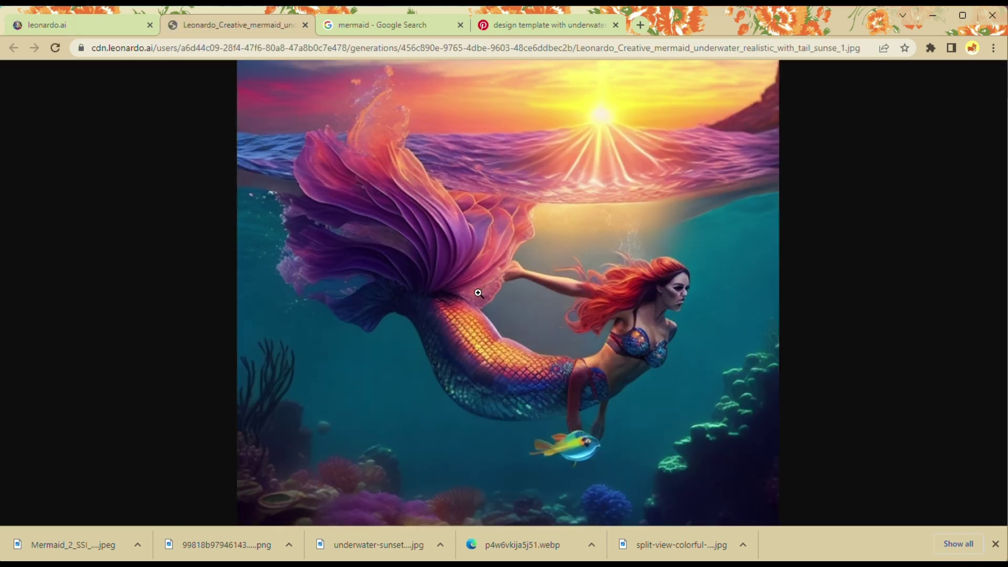
- Zoom the full-size mermaid JPG in and out, then return to the leonardo.ai tab
{"action": "left_click", "coordinate": [478, 294]}
{"action": "left_click", "coordinate": [478, 293]}
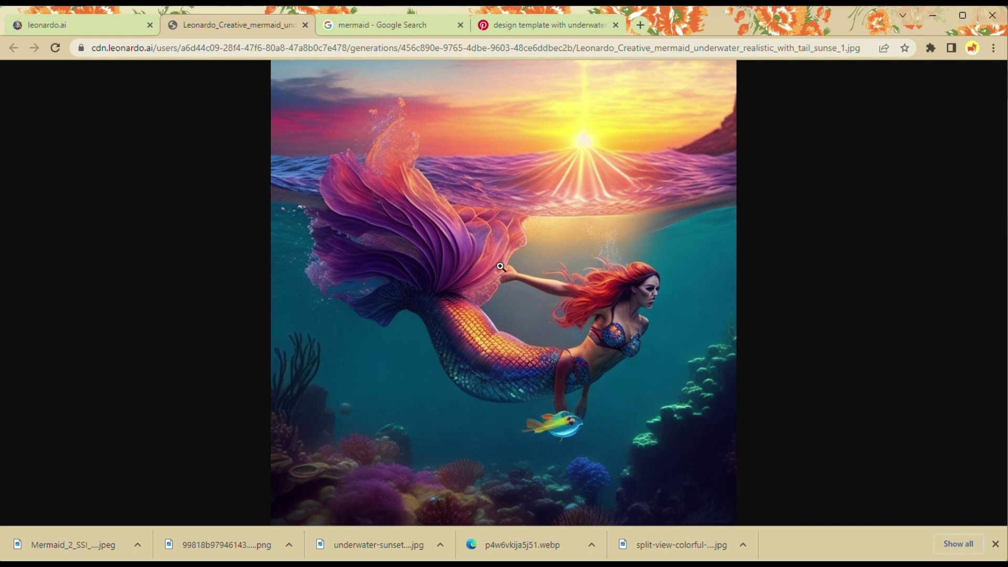
{"action": "left_click", "coordinate": [661, 268]}
{"action": "left_click", "coordinate": [105, 24]}
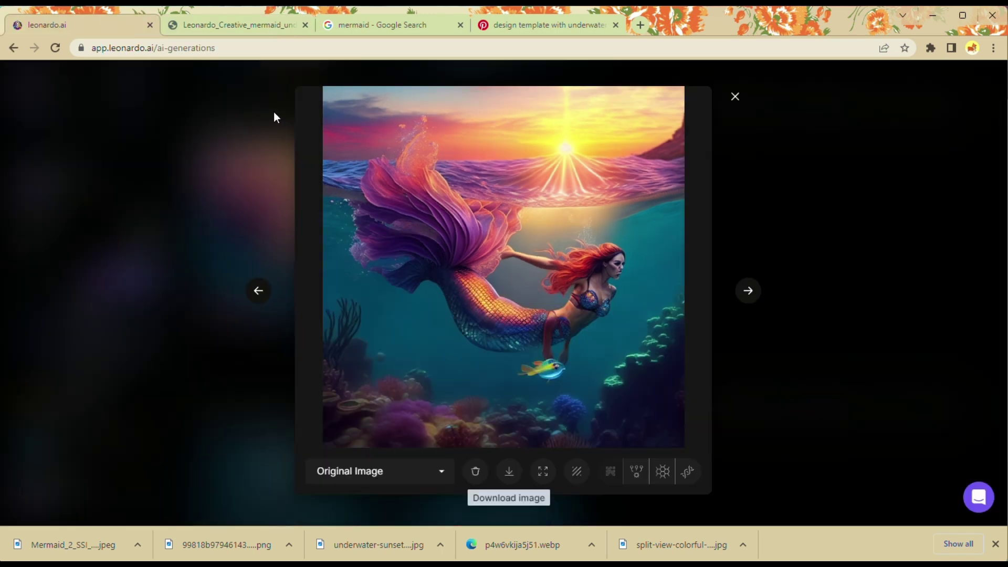
- Close the enlarged mermaid view to return to the generation history
{"action": "left_click", "coordinate": [735, 96]}
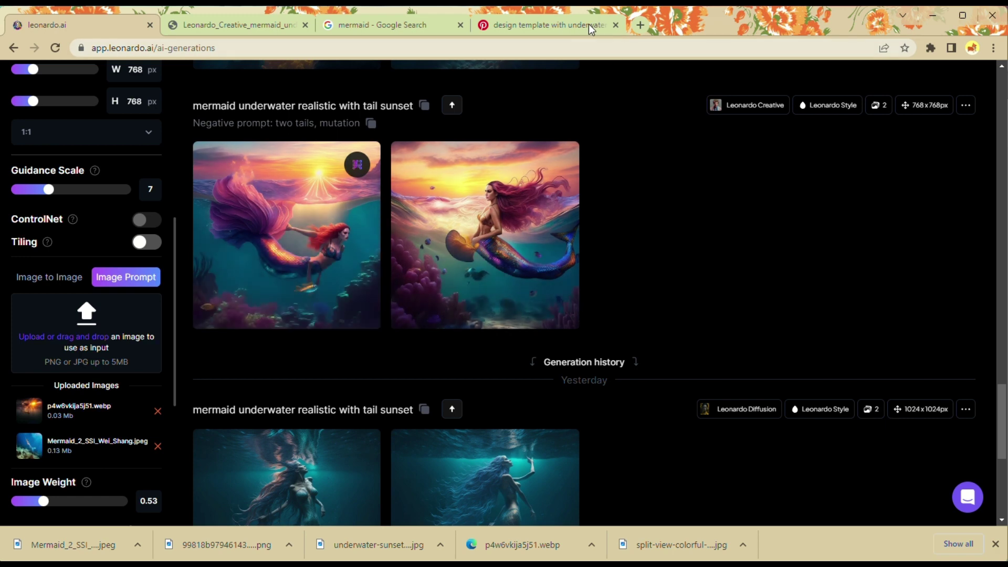
{"action": "scroll", "coordinate": [513, 450], "scroll_direction": "down", "scroll_amount": 4}
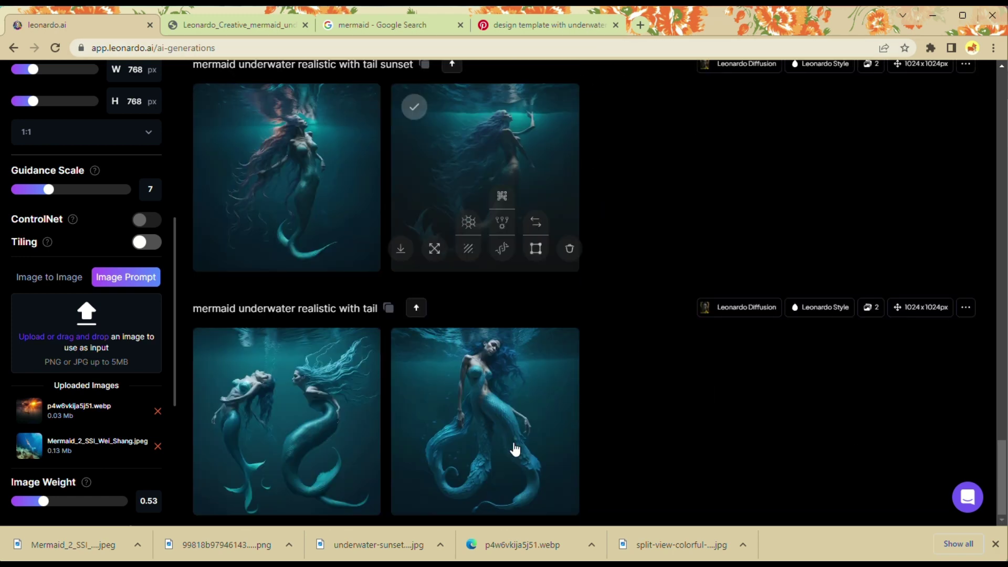